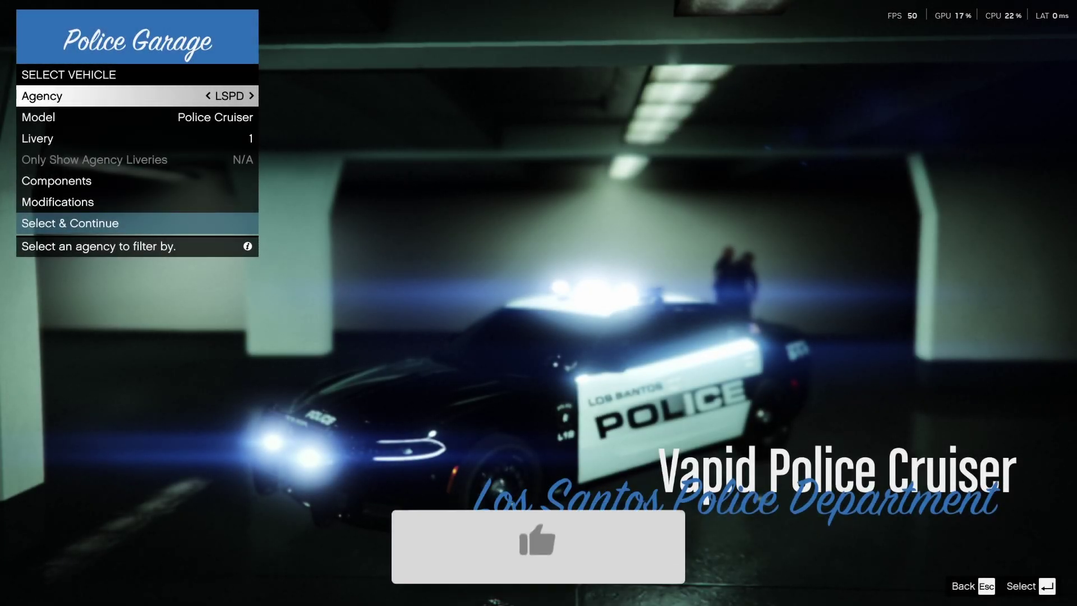
Switch the Police Garage model from Police Cruiser to Police Buffalo
key(Down)
key(Down)
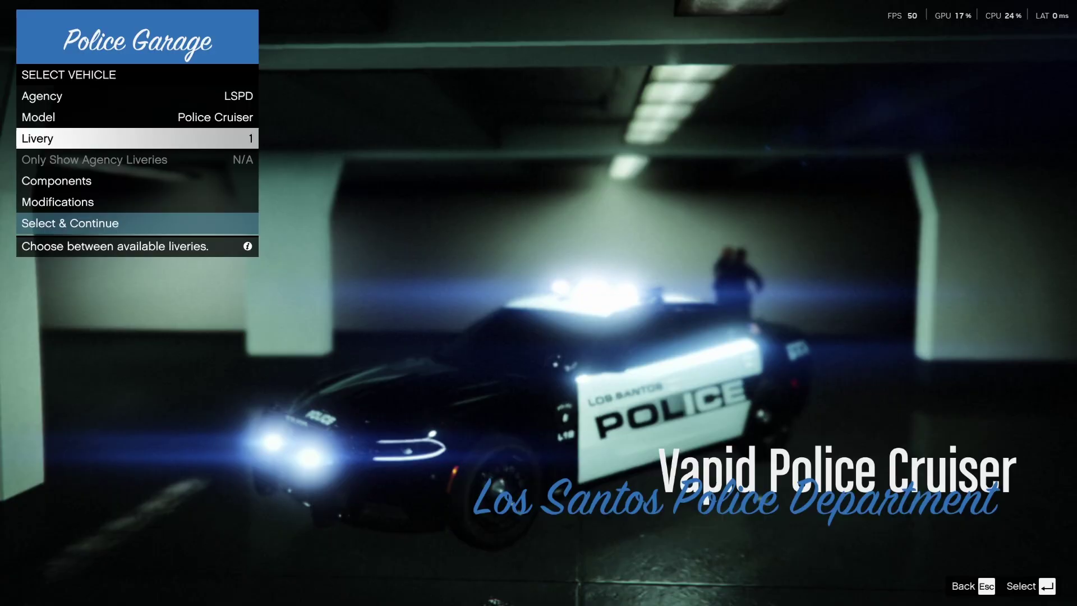
key(Up)
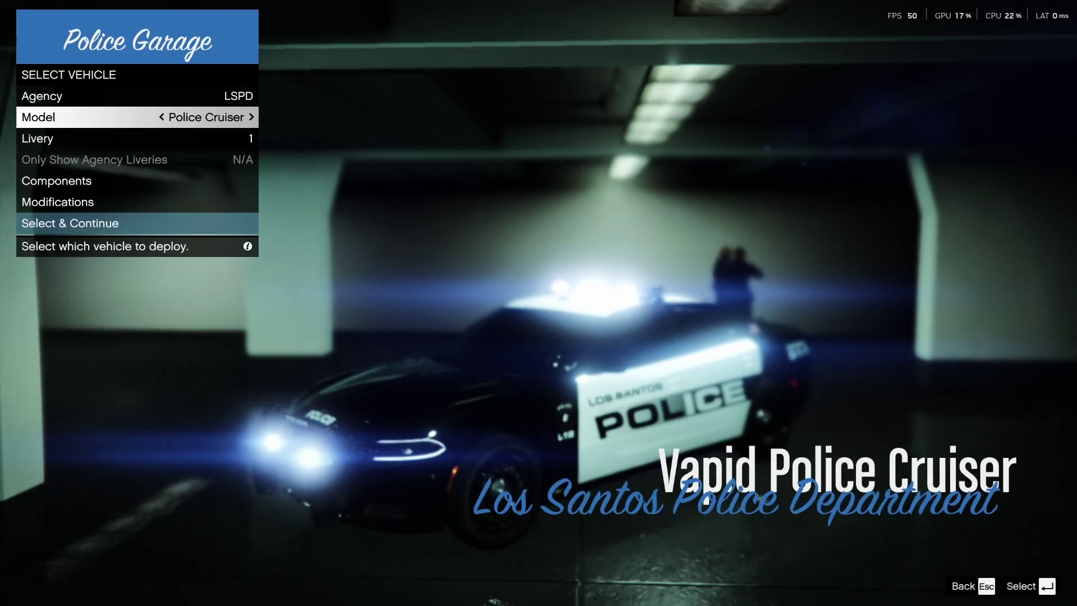
key(Right)
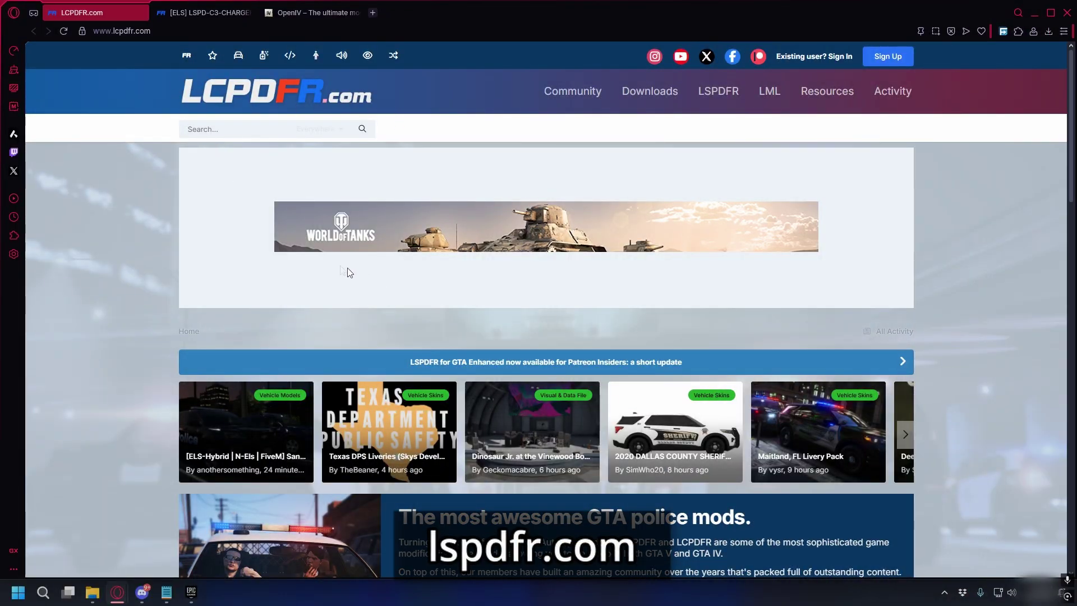
Open and browse the GTA 5 vehicle models listing on LCPDFR.com
click(238, 57)
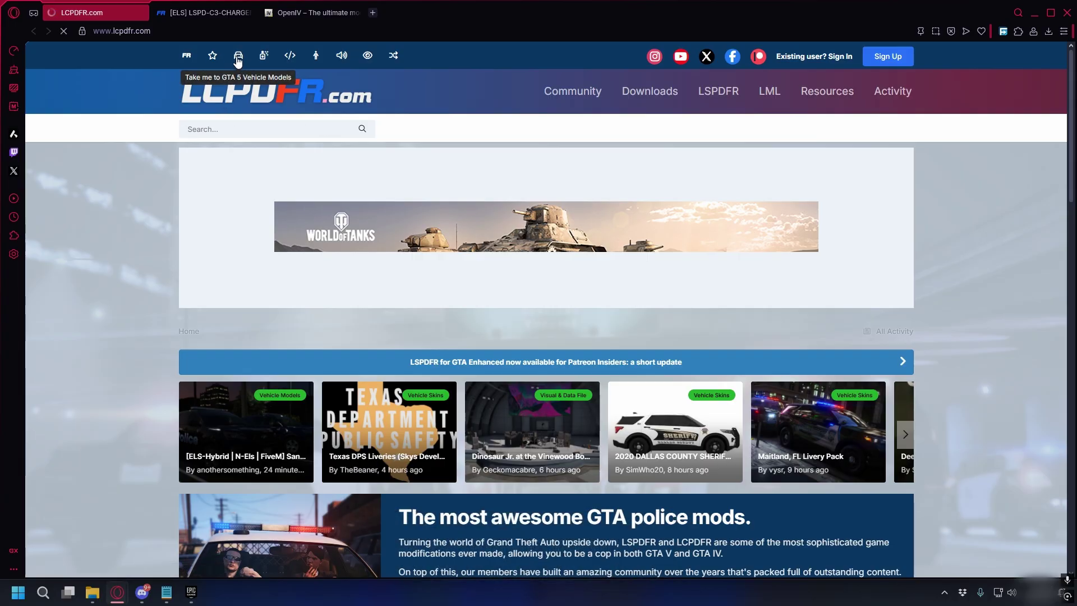
scroll(409, 238, down, 6)
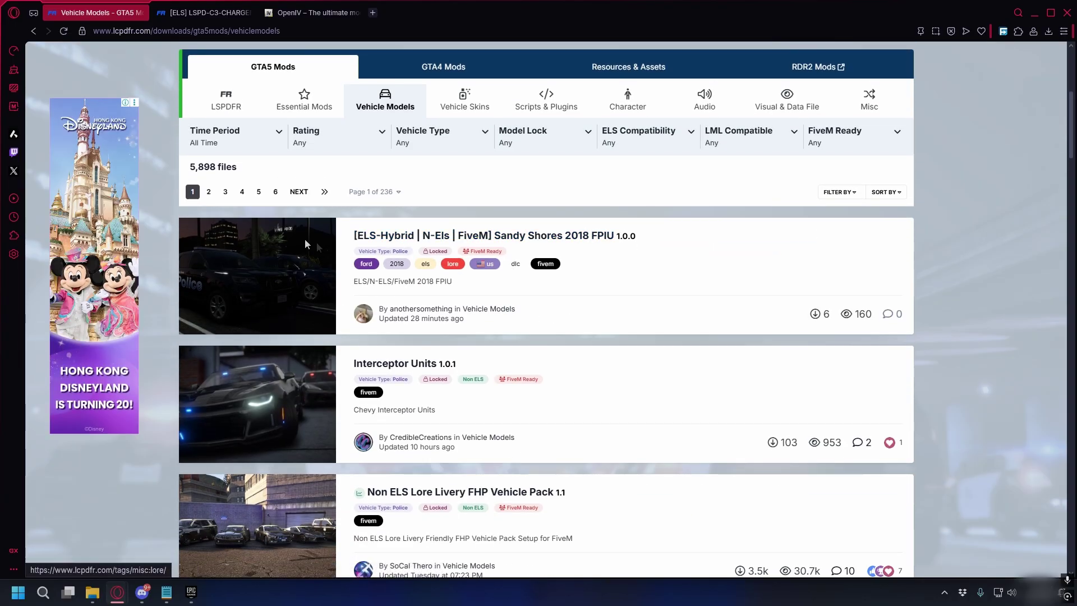
scroll(592, 268, down, 3)
scroll(611, 284, up, 4)
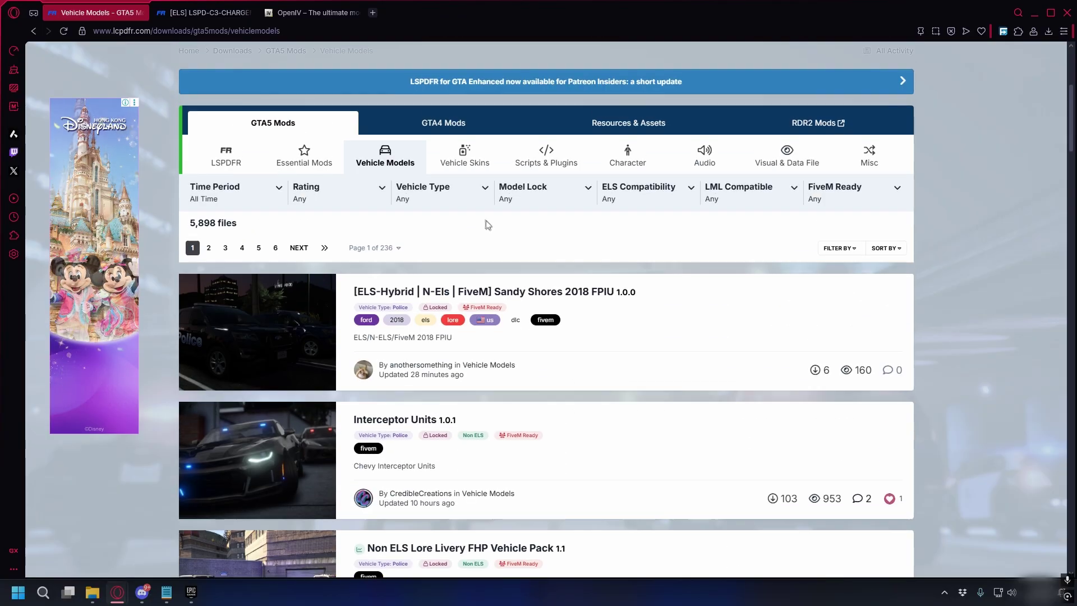
Download and save the [ELS] LSPD-C3-CHARGER mod file, then go to the OpenIV site
key(ctrl+Tab)
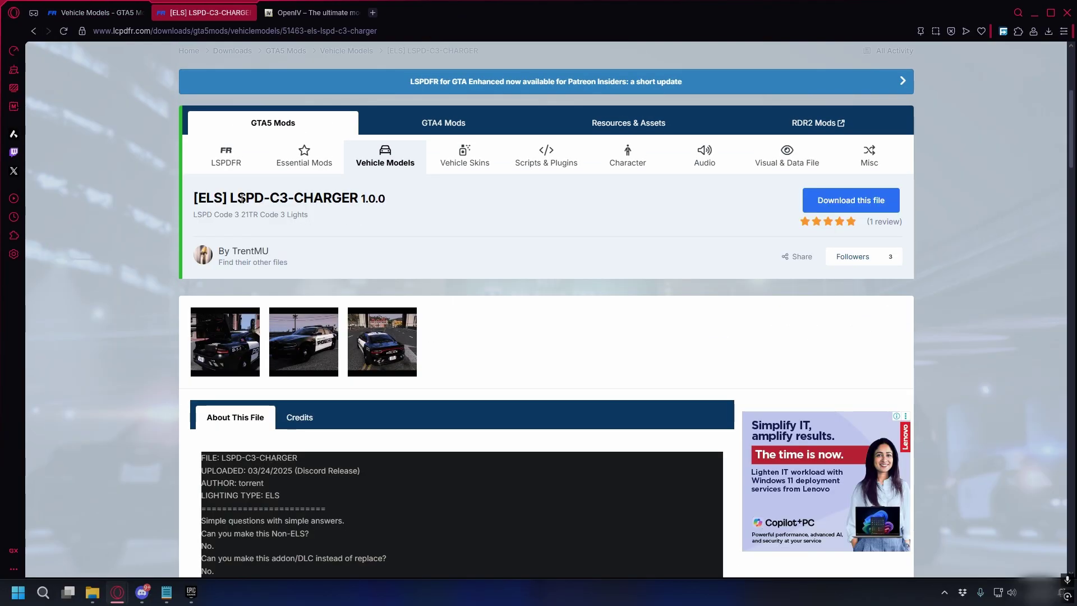
scroll(407, 323, up, 1)
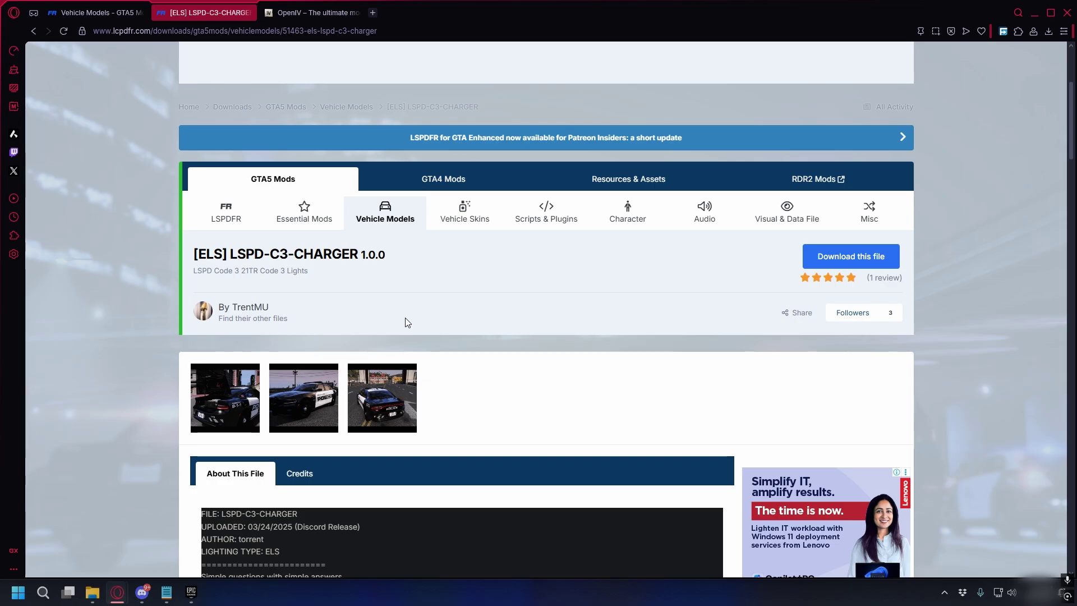
scroll(407, 322, down, 1)
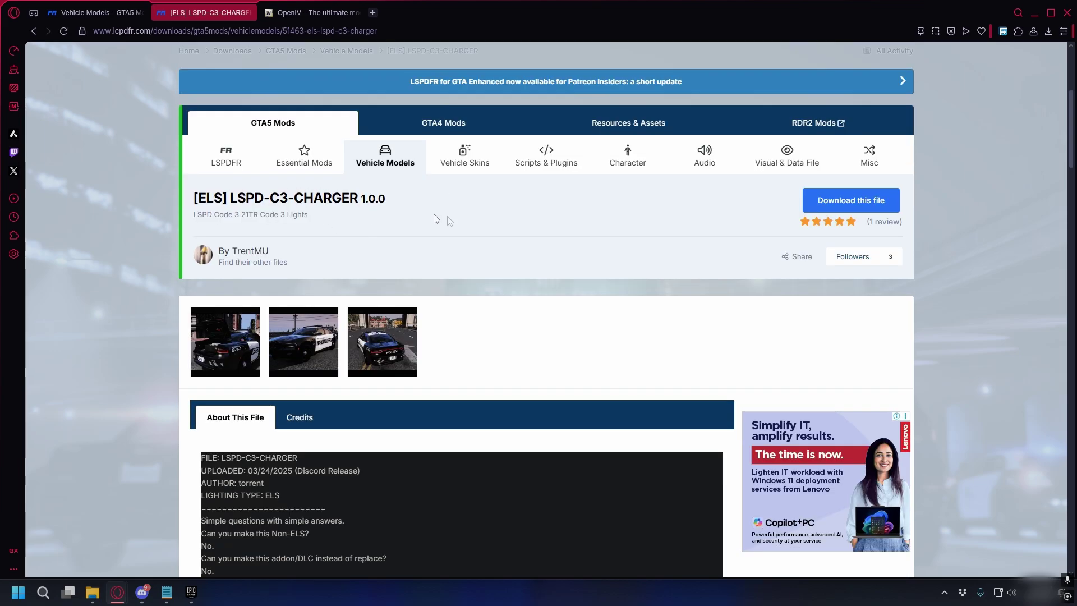
click(839, 212)
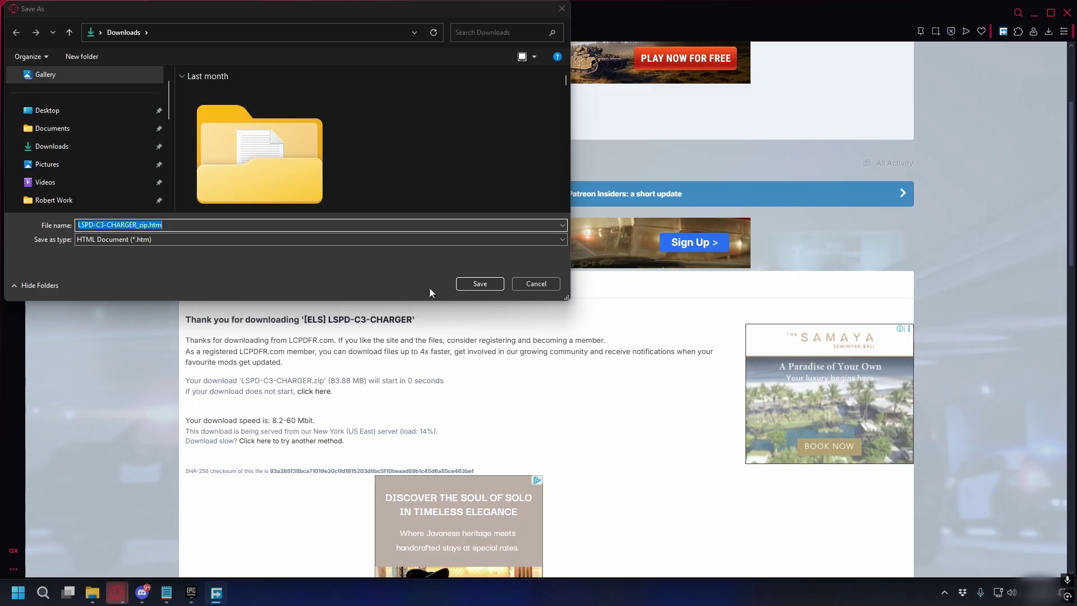
click(479, 283)
key(ctrl+Tab)
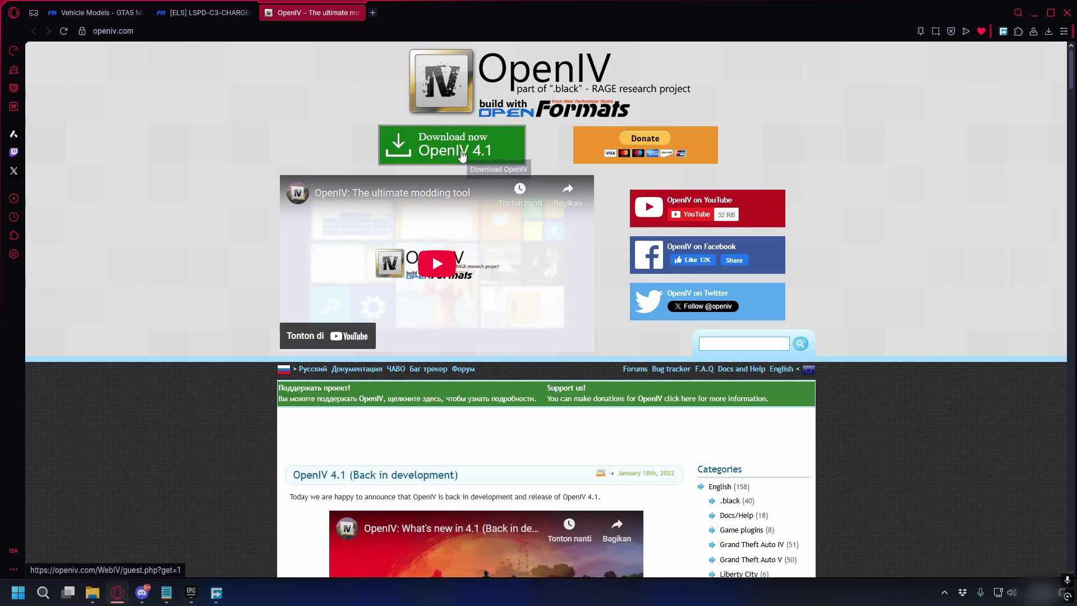
Restore the browser and locate LSPD-C3-CHARGER.zip and ovisetup.exe beside the GTAV folder window
click(1046, 18)
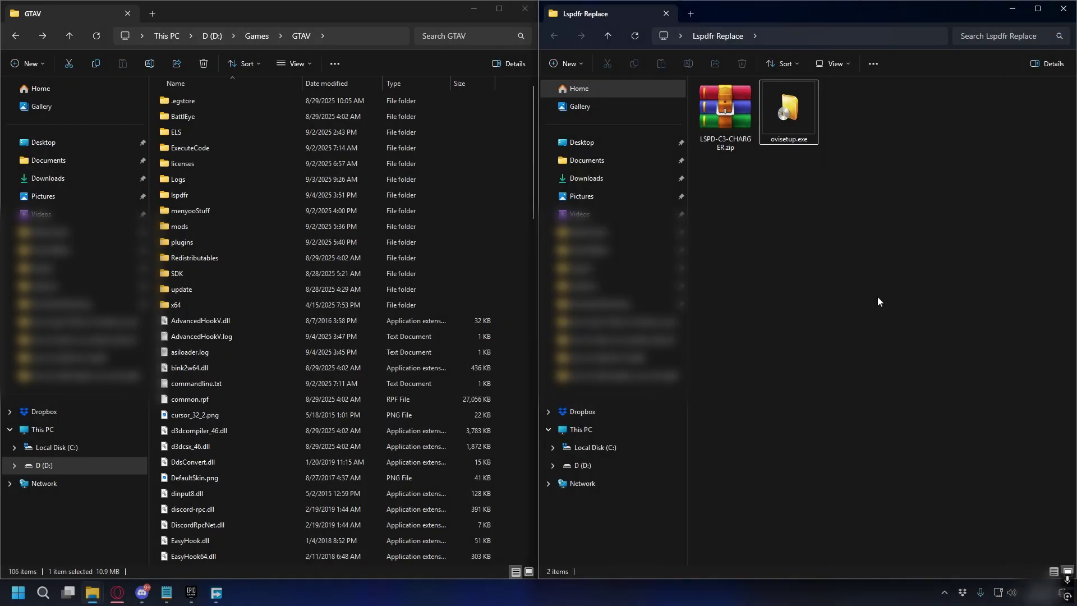
click(738, 127)
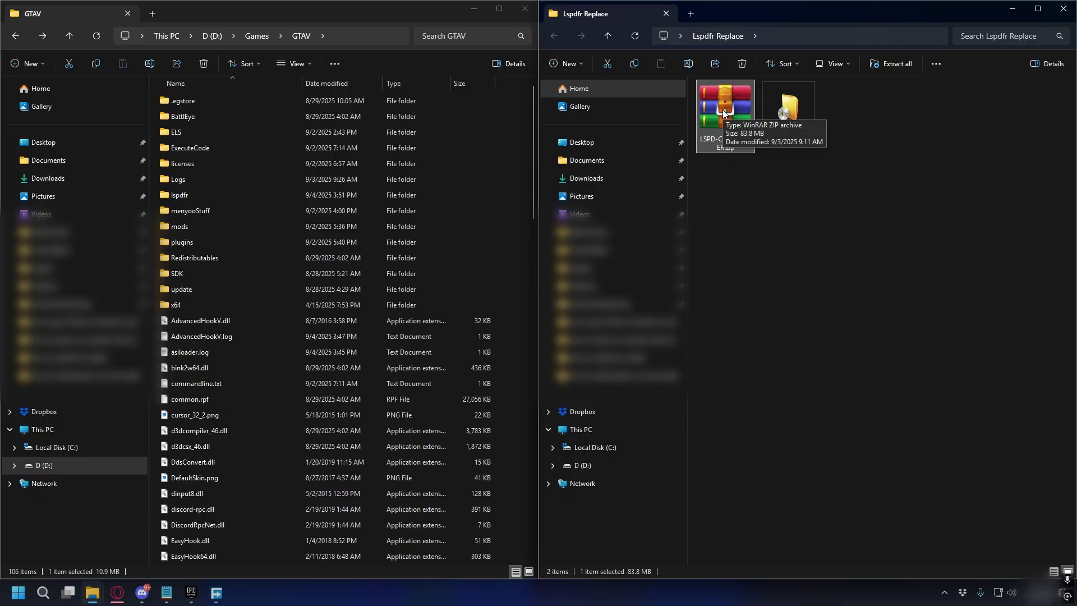
click(789, 115)
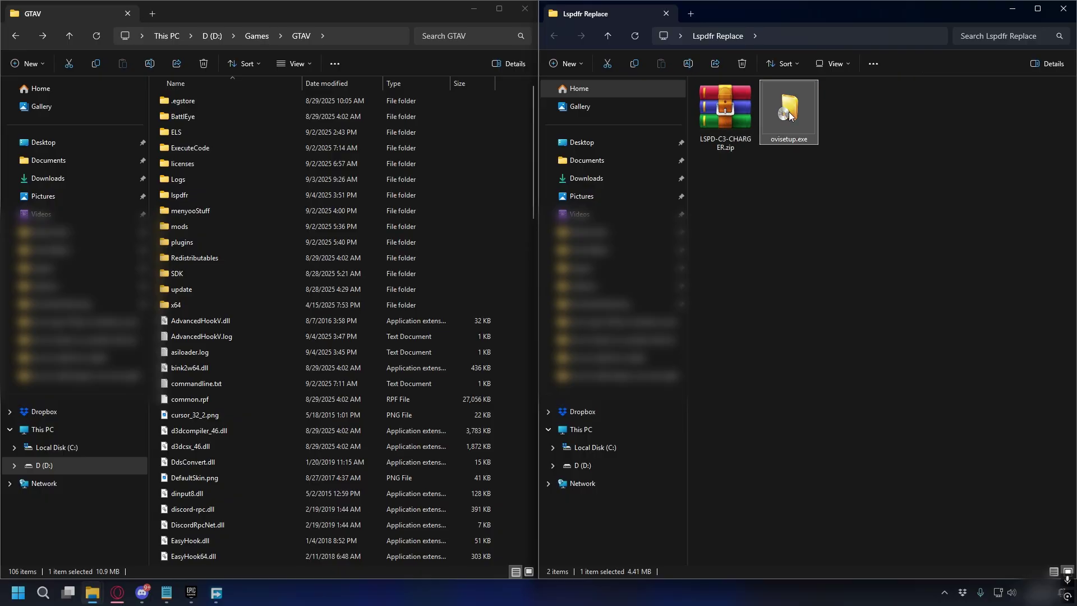
click(528, 154)
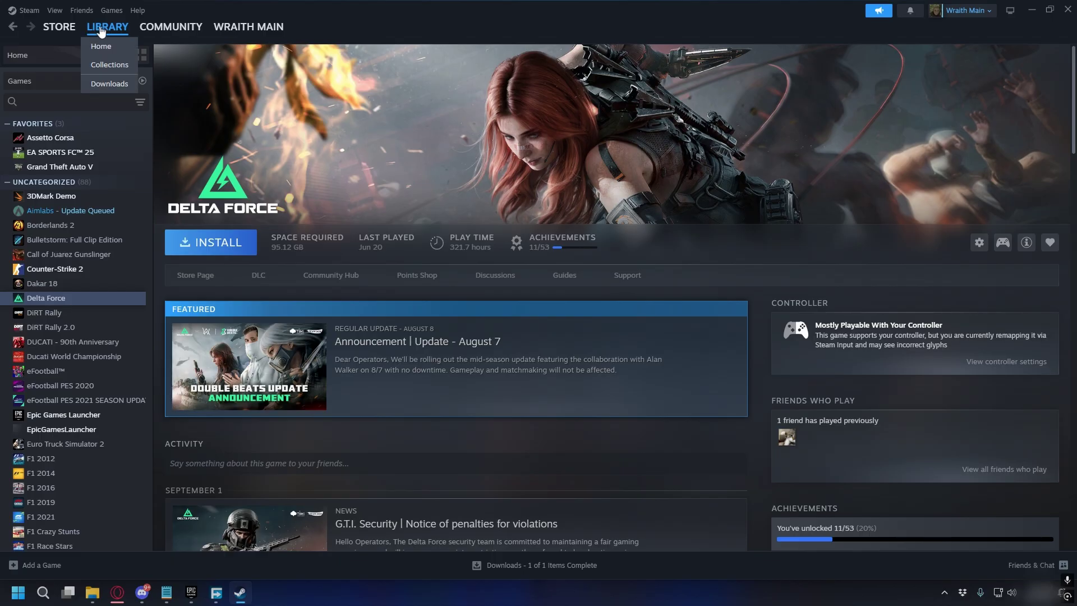
In Steam's library home, bring up Grand Theft Auto V's Manage > Browse local files option
click(101, 46)
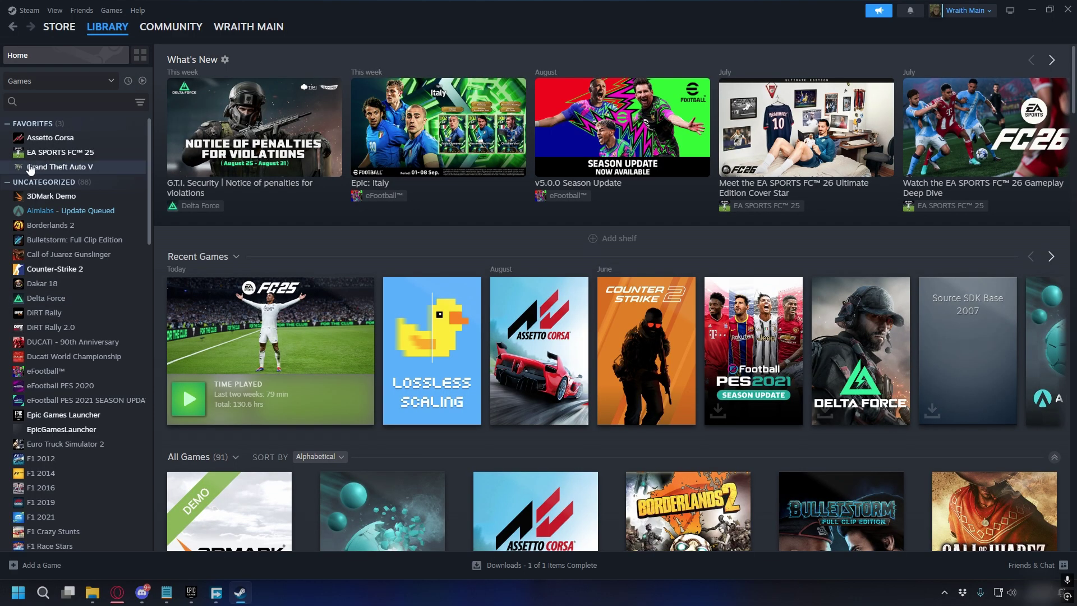
right_click(43, 165)
mouse_move(78, 230)
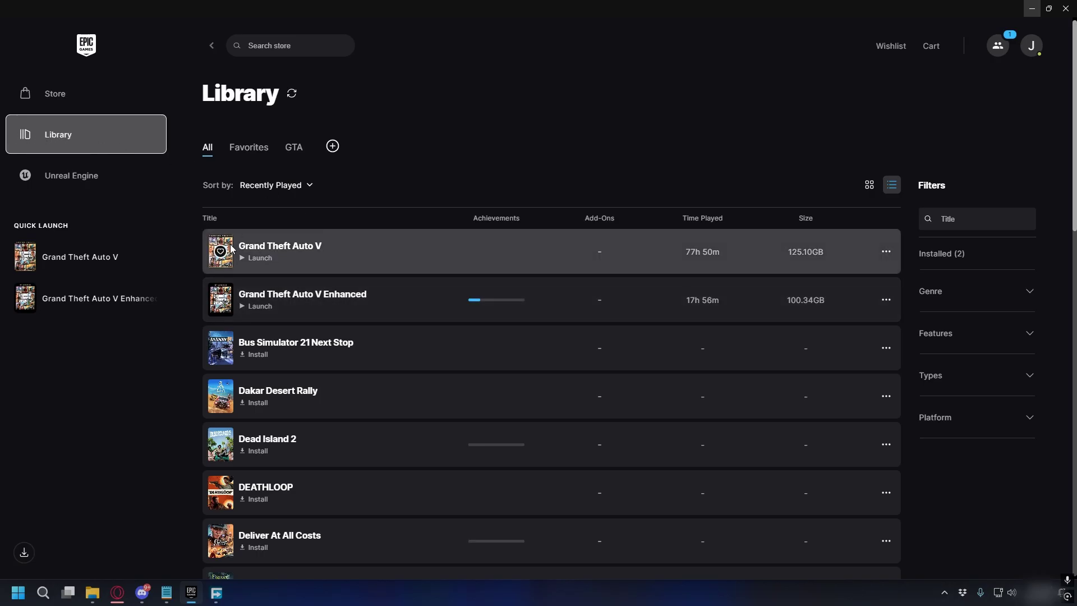
Open the Grand Theft Auto V install folder from its Manage settings in Epic Games Launcher
click(886, 252)
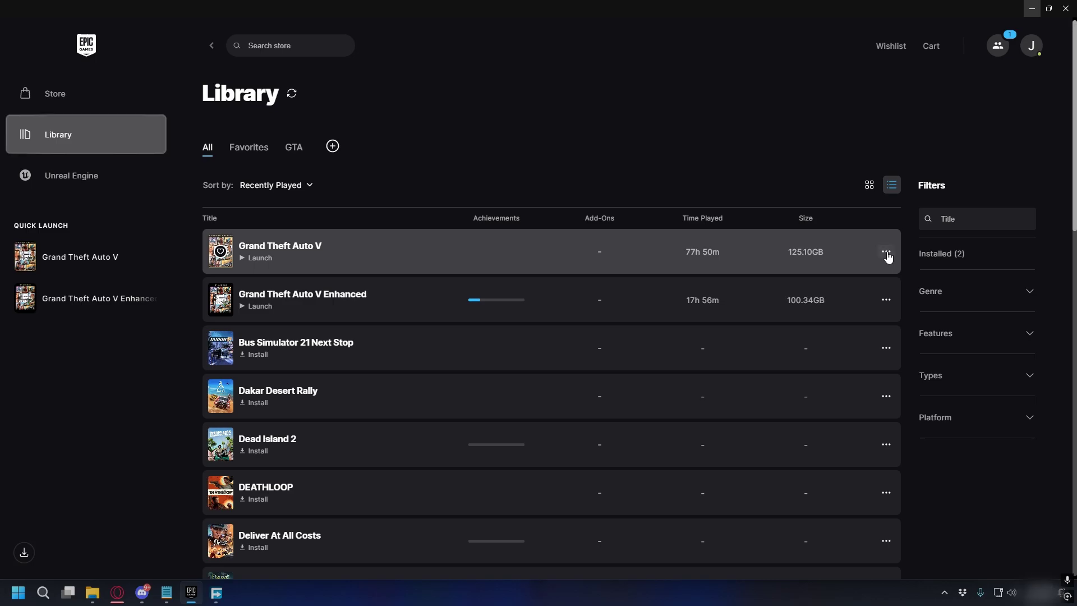
click(920, 322)
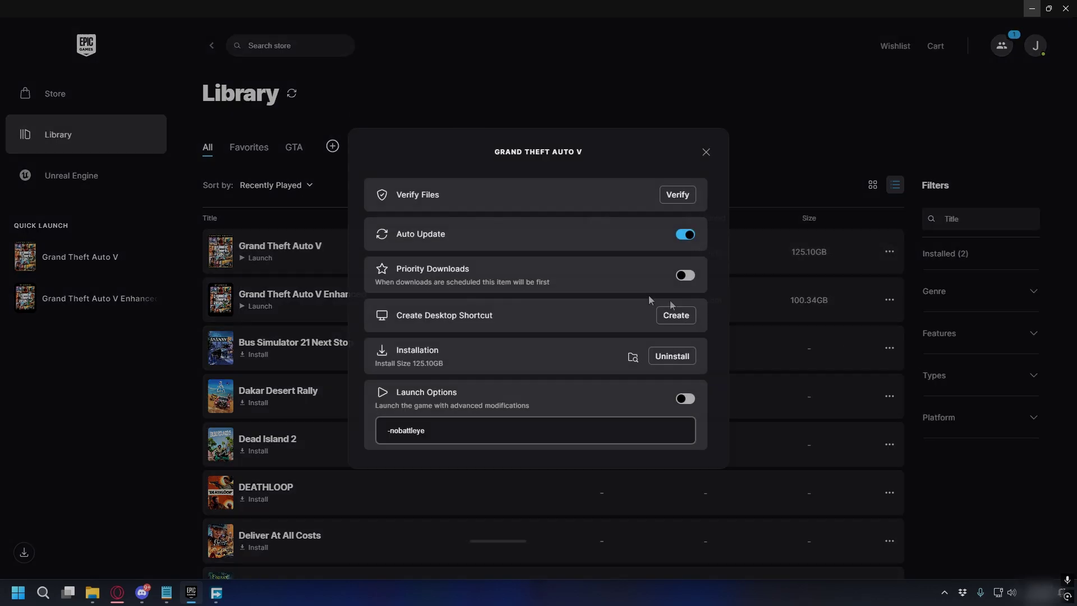
click(632, 357)
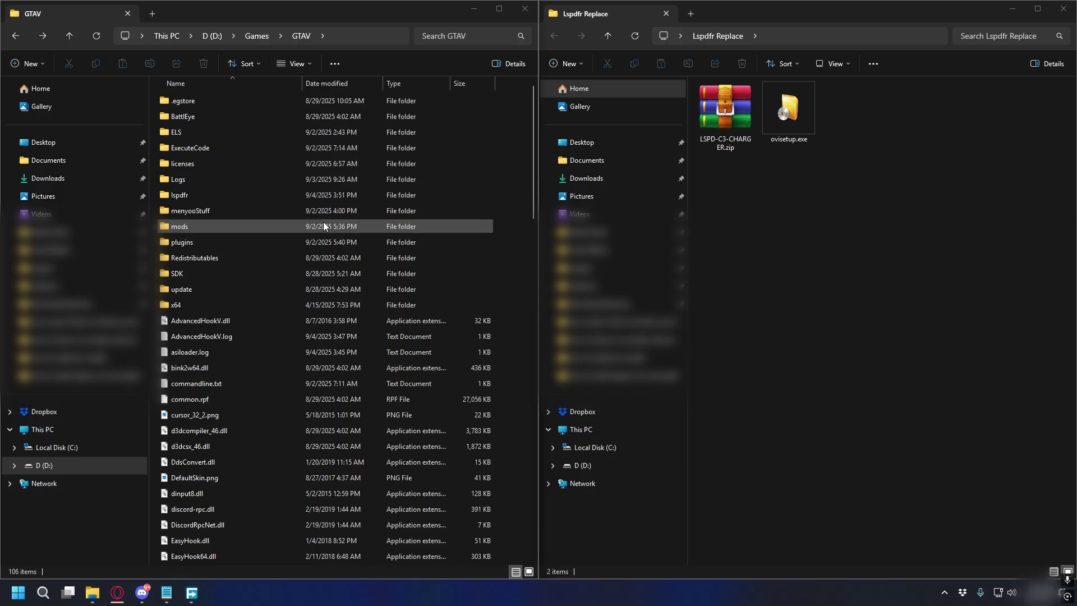
Run ovisetup.exe, accept the license and install OpenIV on this computer
click(794, 130)
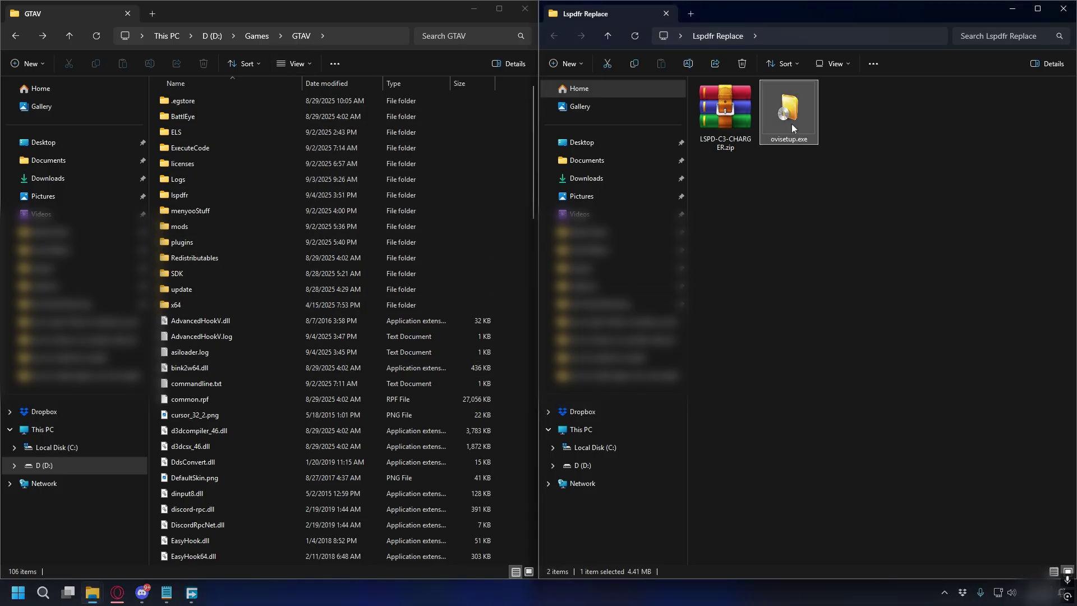
right_click(787, 121)
click(818, 158)
click(644, 415)
scroll(532, 314, down, 15)
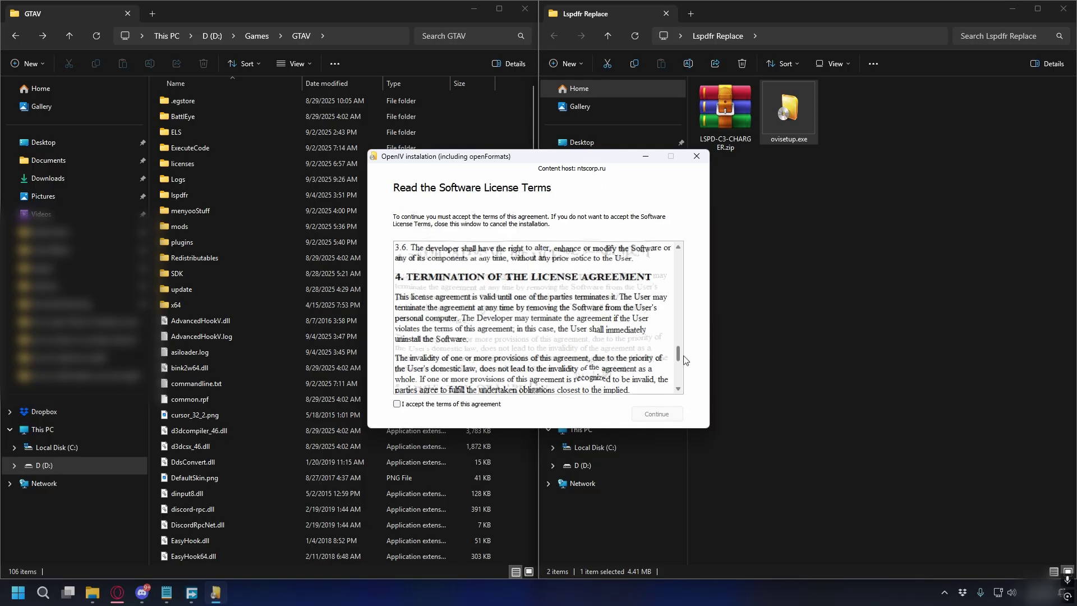
click(397, 404)
click(658, 414)
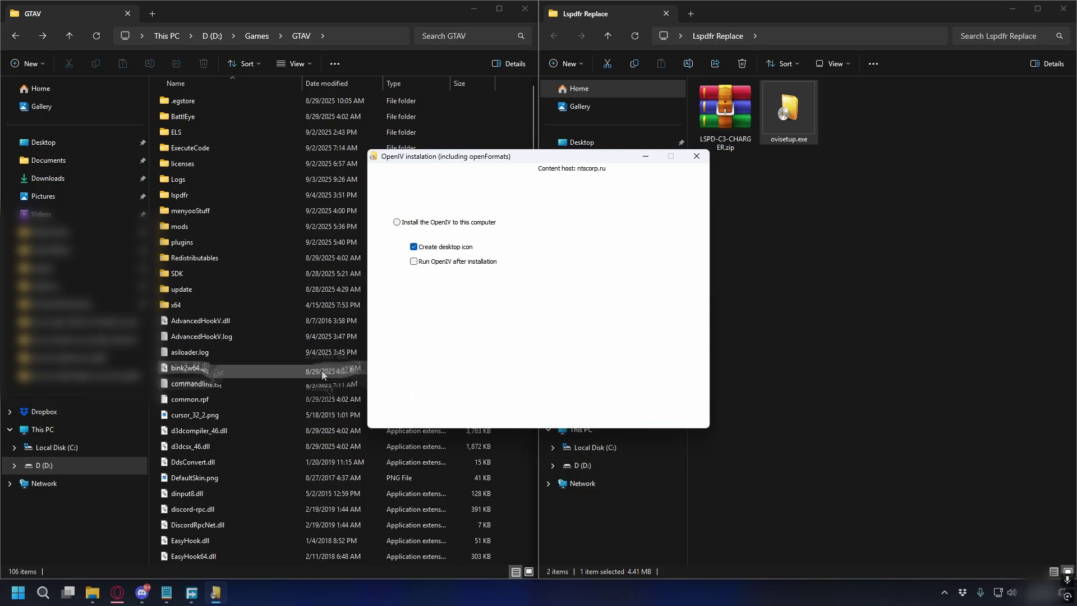
click(642, 418)
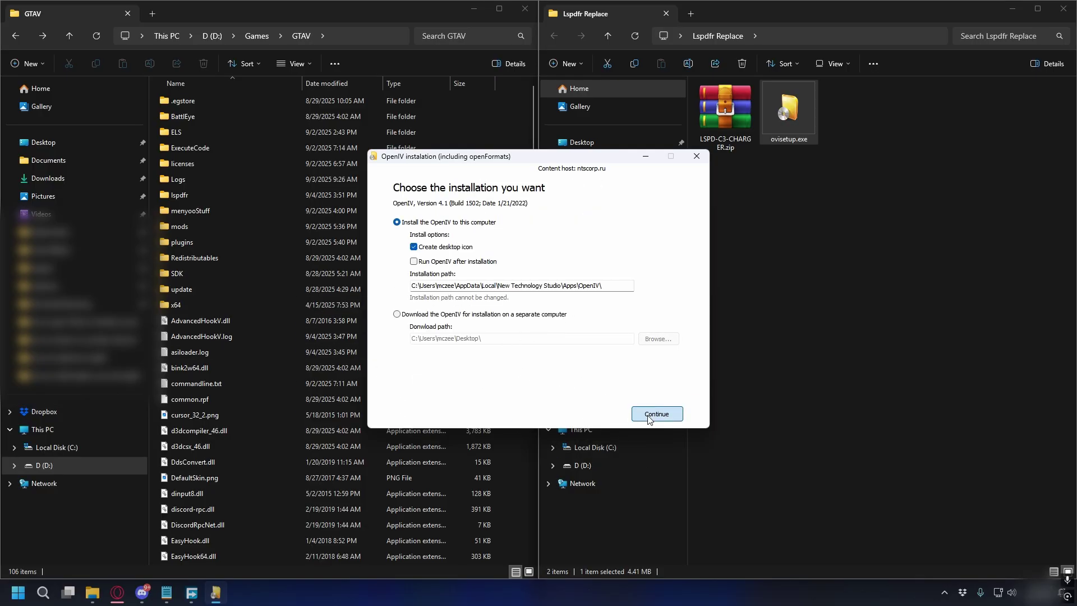
click(529, 333)
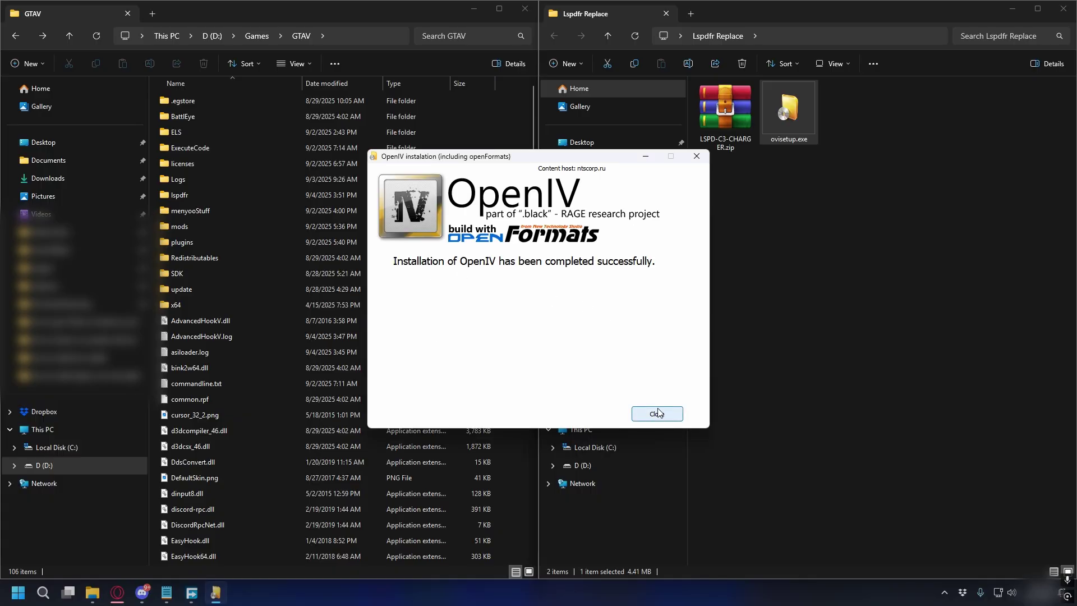
click(657, 413)
Search for openIV in the Start menu and launch it
key(super)
text(openIV)
click(91, 281)
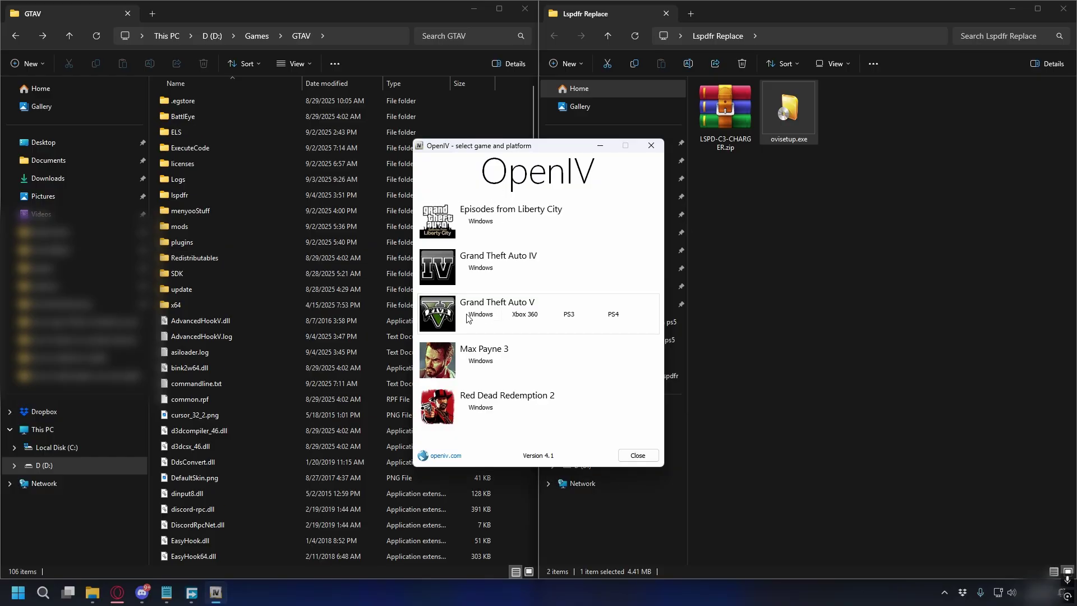
Set OpenIV to GTA V for Windows with the game folder D:\Games\GTAV
click(481, 315)
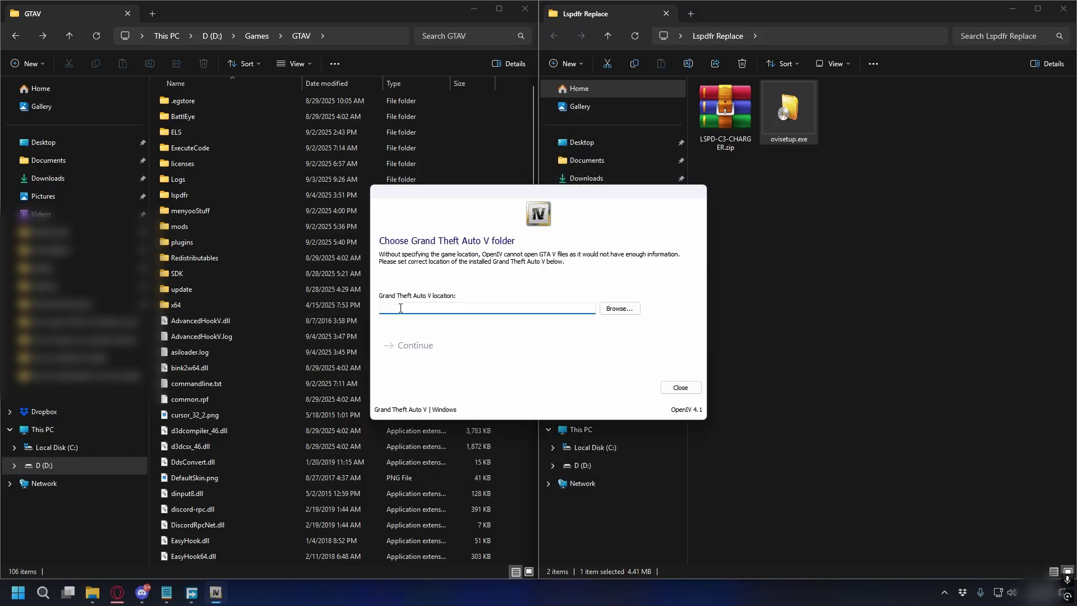
click(614, 309)
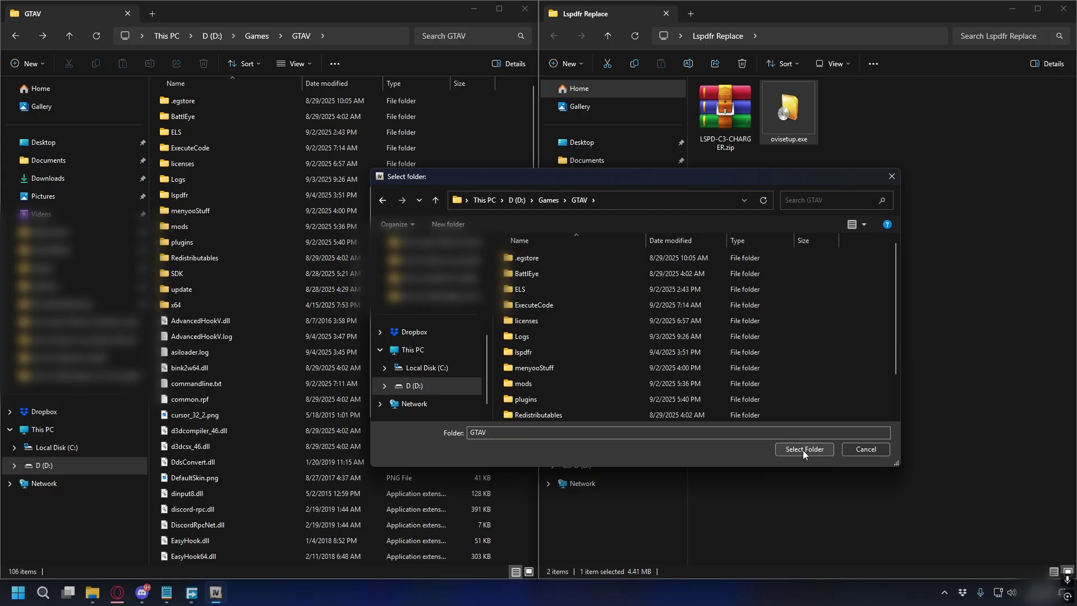
click(804, 449)
click(401, 350)
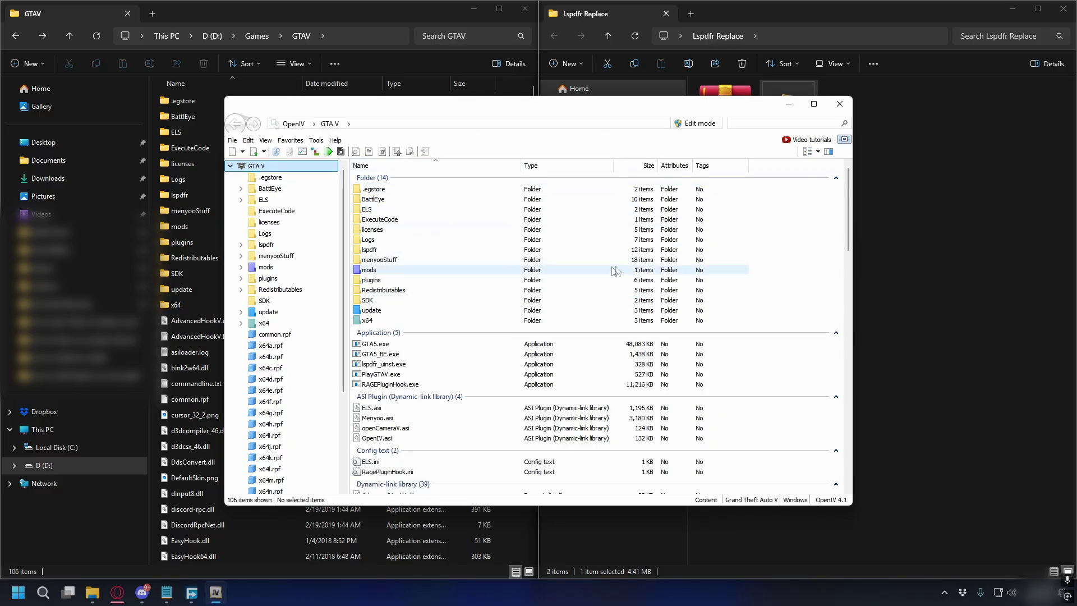
Enable edit mode, check ASI Loader and OpenIV.ASI in ASI Manager, and dock OpenIV left
click(691, 124)
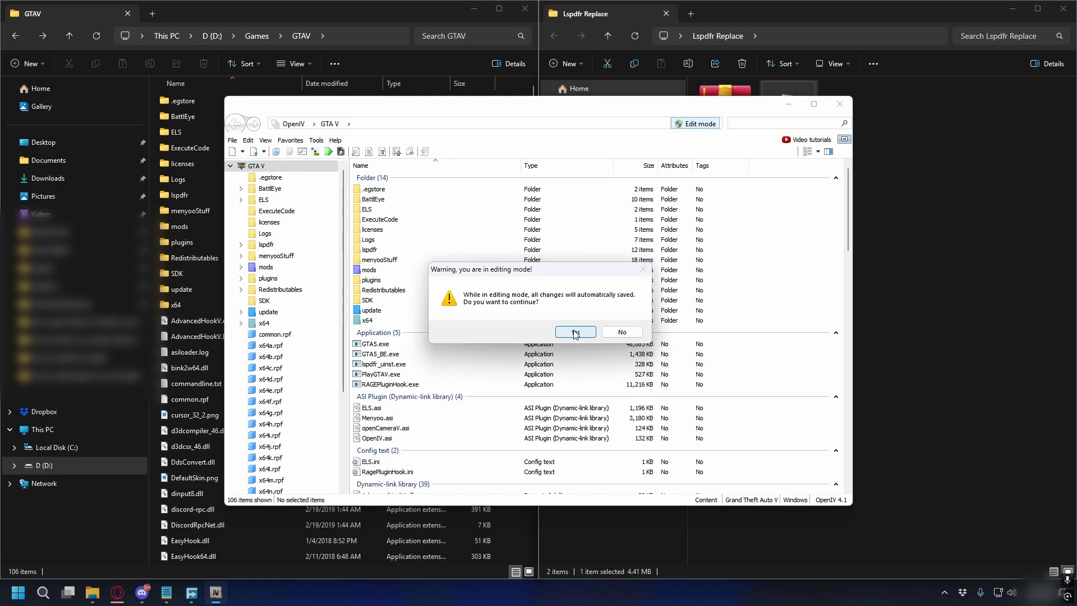
click(575, 333)
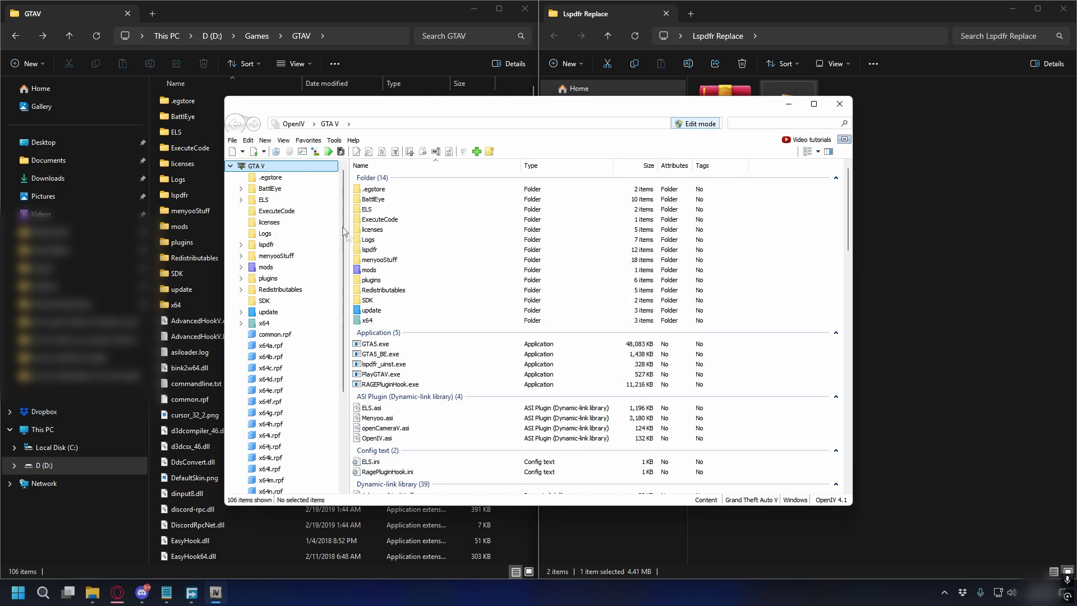
click(333, 144)
click(365, 209)
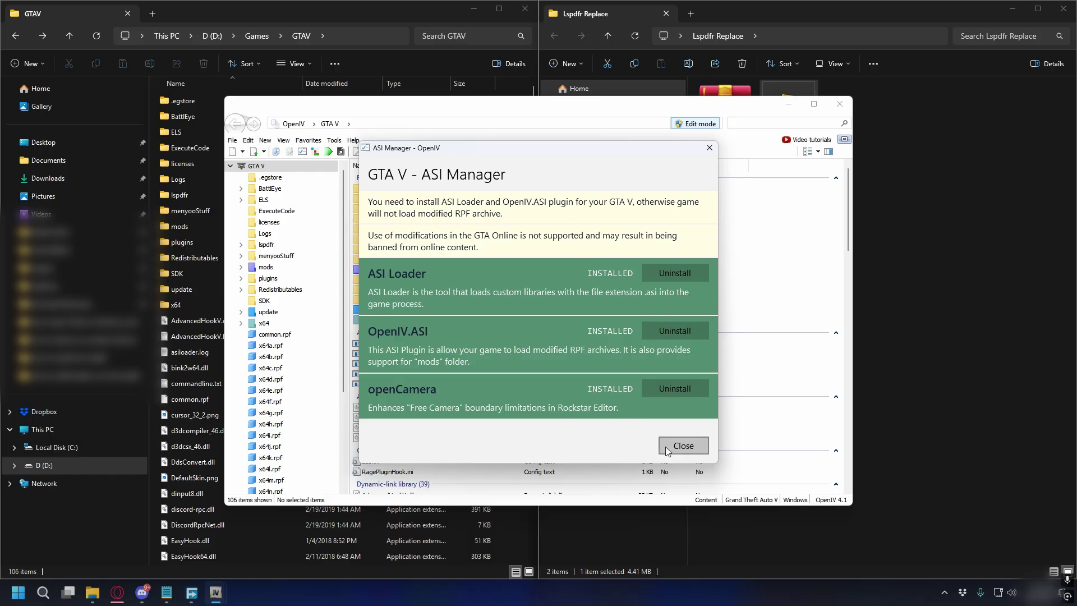
click(682, 445)
key(super+Left)
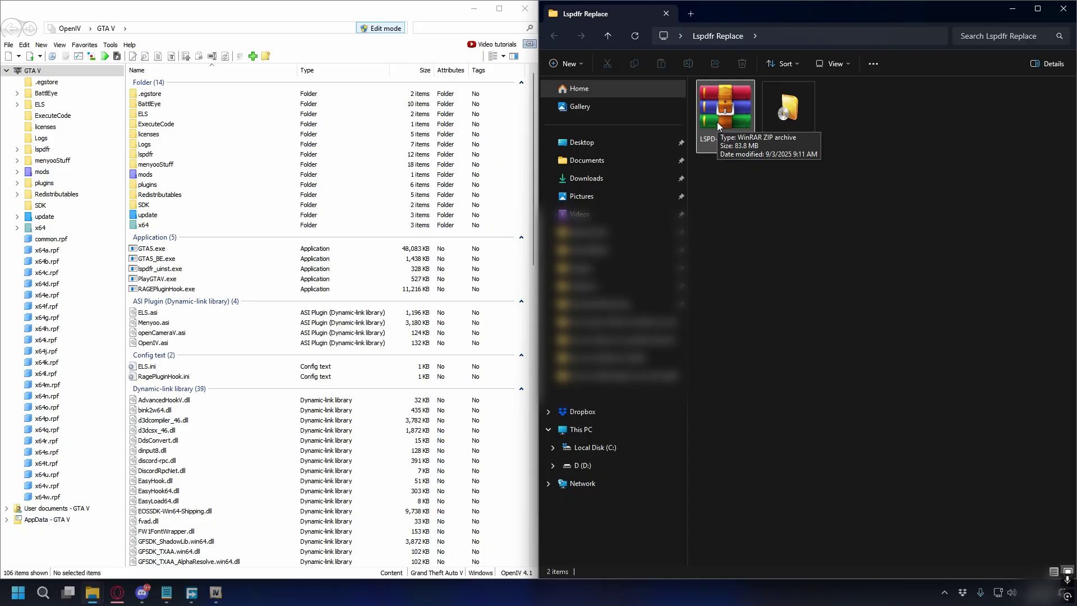
Open LSPD-C3-CHARGER.zip in WinRAR and read Read-Me-Seriously.txt
right_click(717, 122)
click(747, 162)
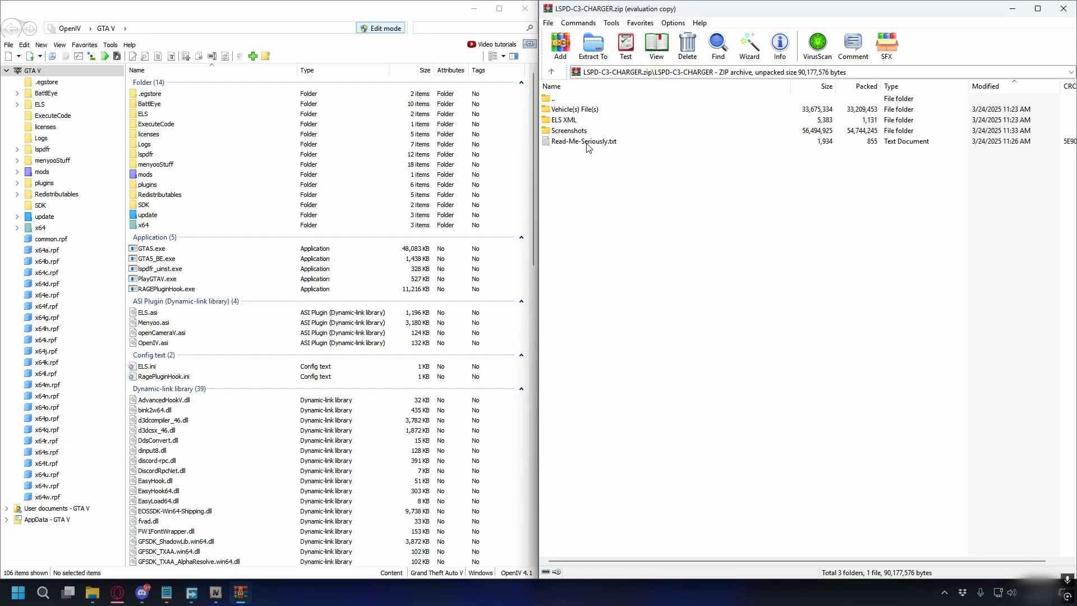
click(586, 145)
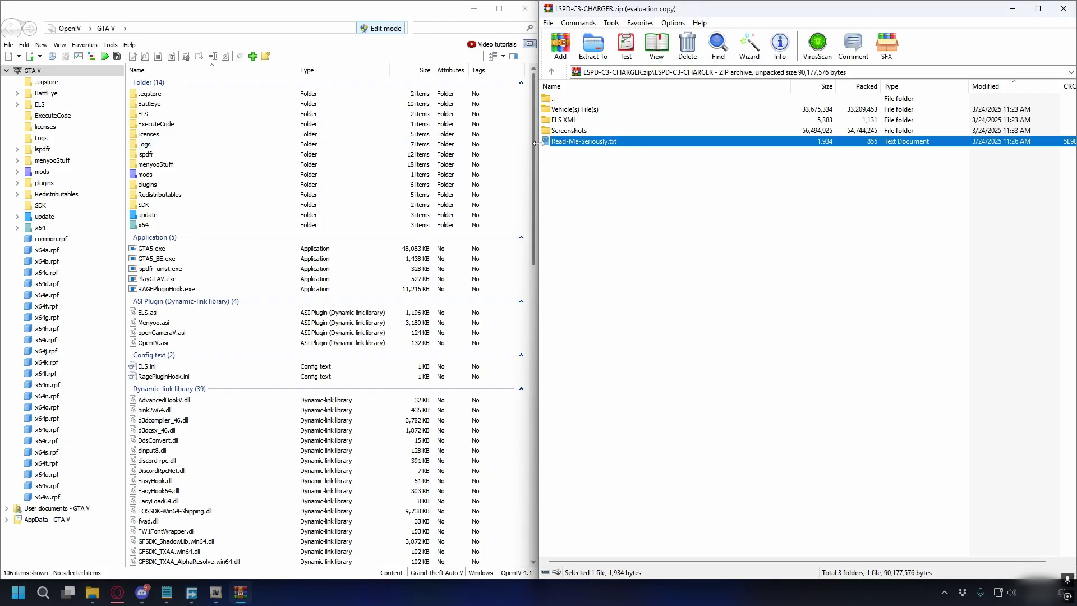
double_click(588, 142)
scroll(796, 166, up, 5)
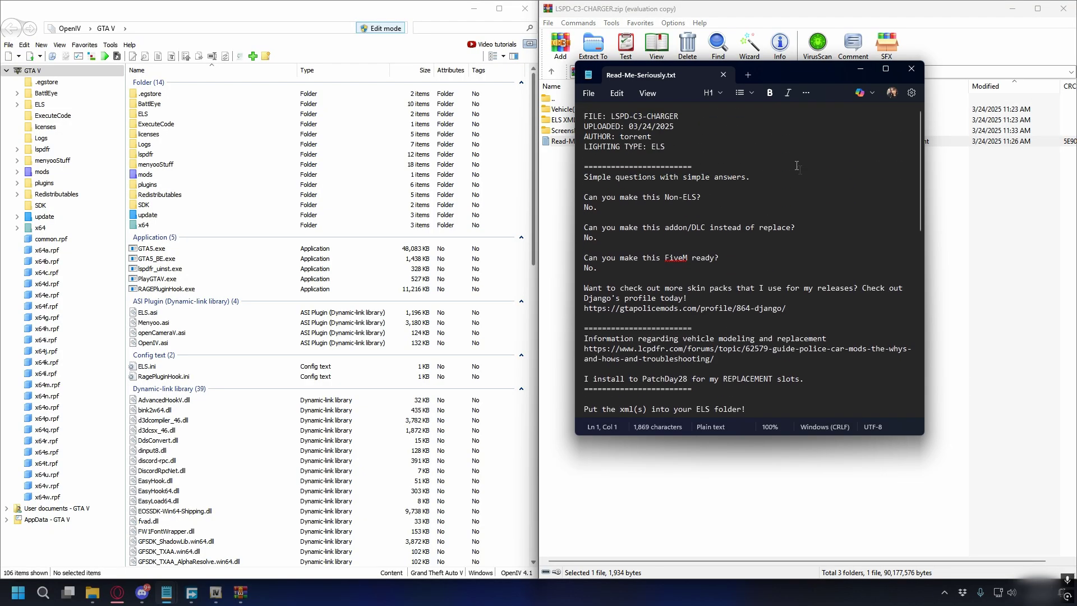
click(910, 69)
Select police.yft, police_hi.yft and police.ytd in Vehicle(s) File(s), and show mods in OpenIV
click(575, 110)
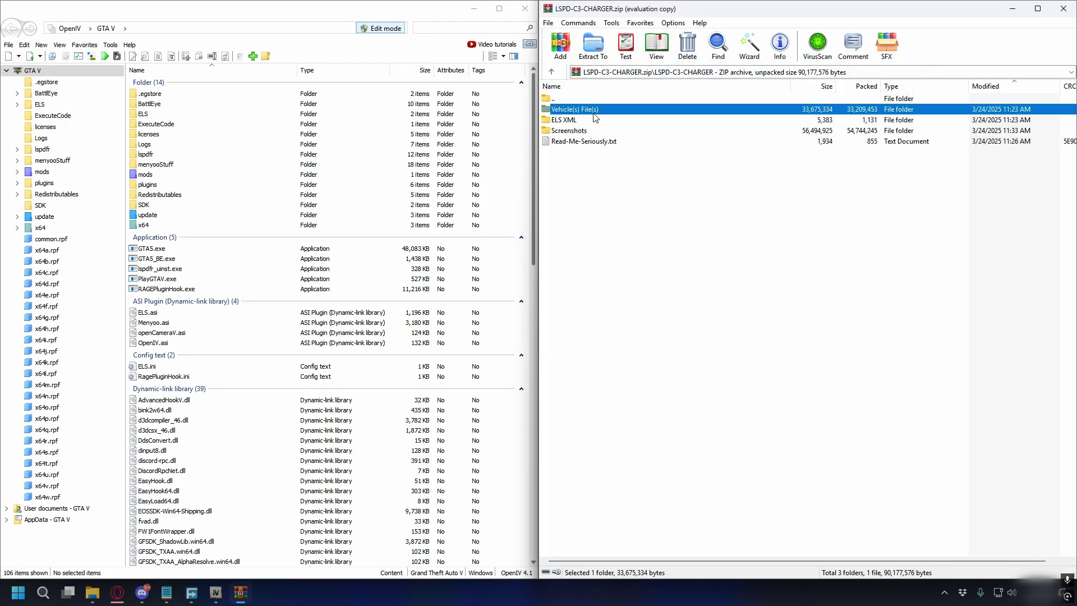
click(596, 120)
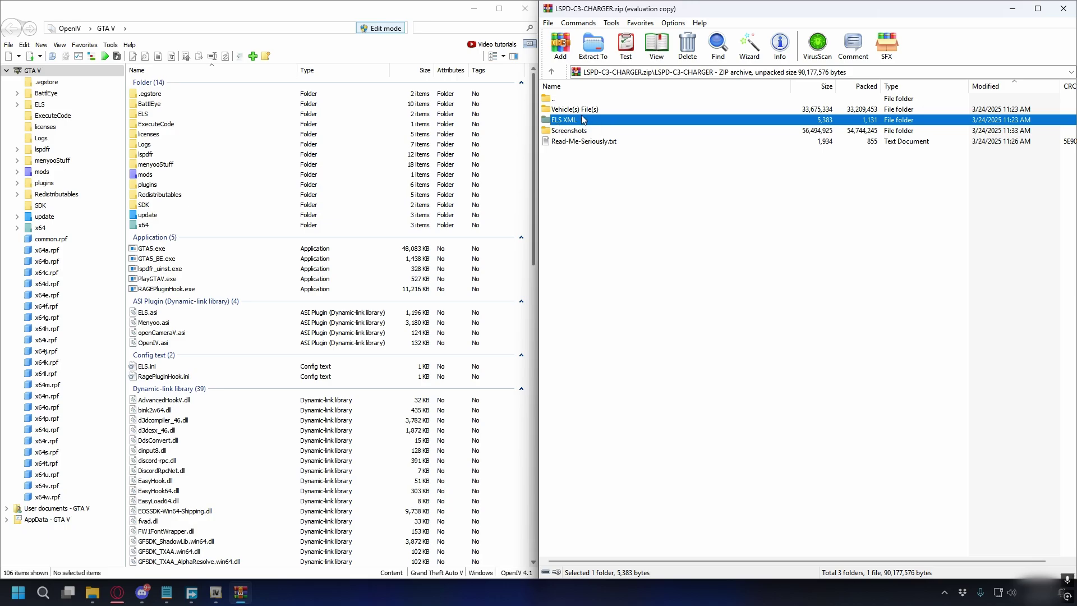
click(595, 110)
double_click(580, 111)
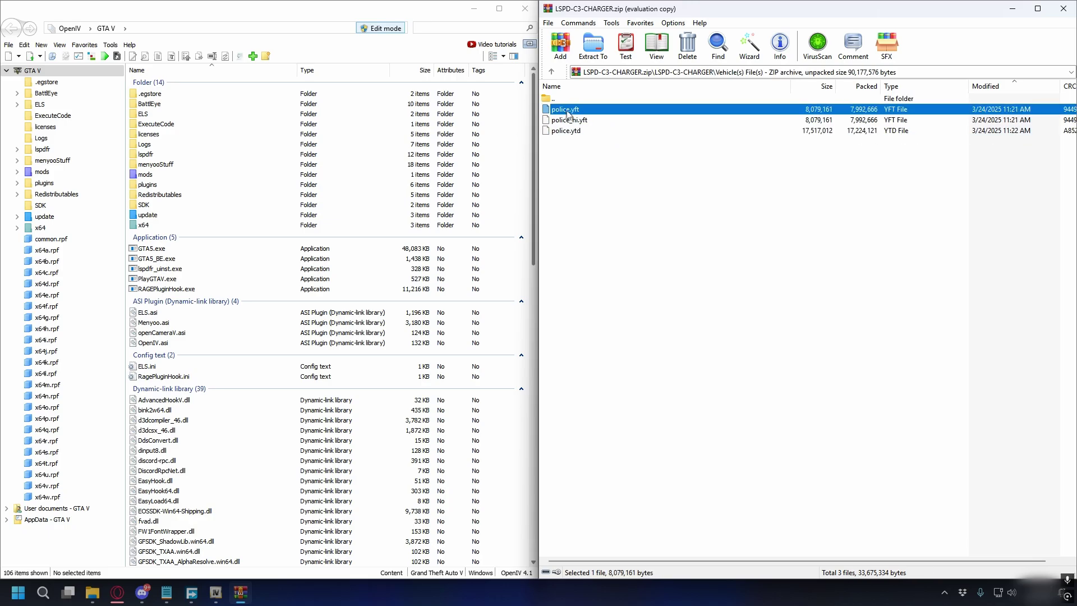
click(577, 133)
drag(566, 175, 564, 113)
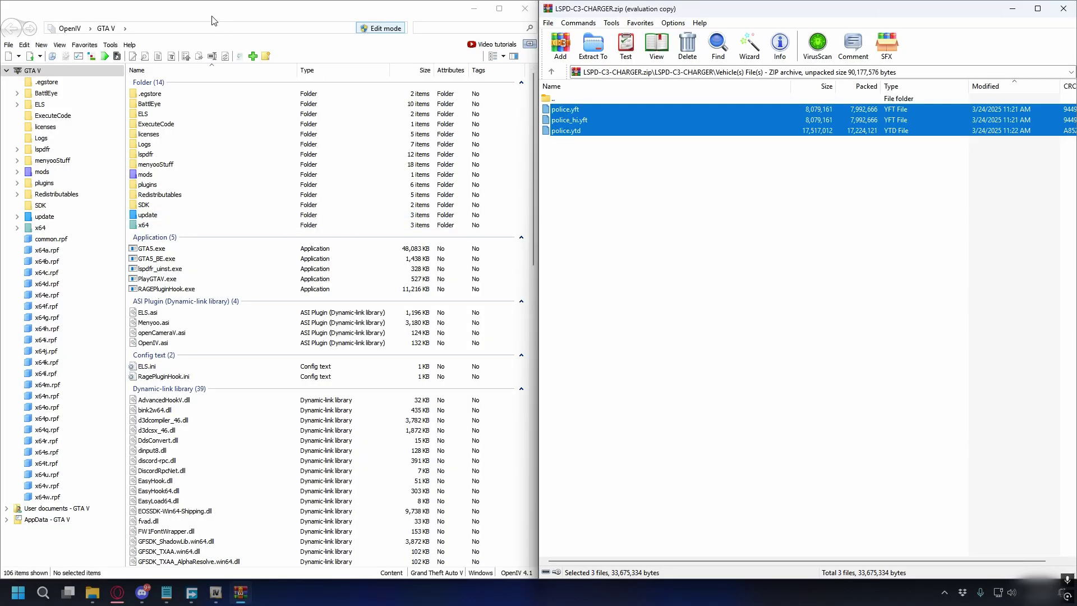
click(42, 172)
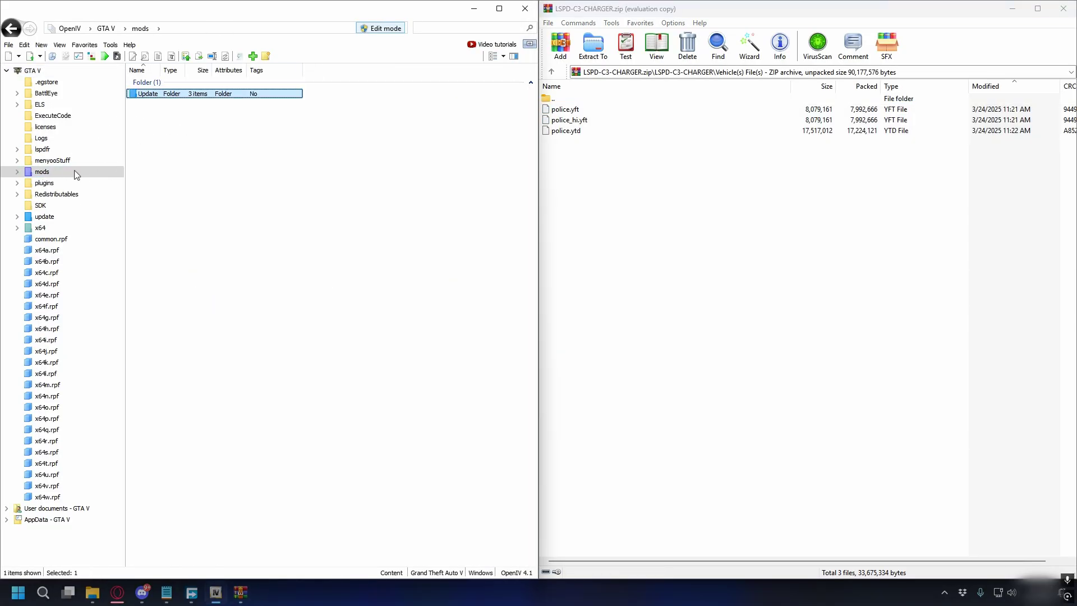
Open the GTAV install's mods folder in File Explorer and select its Update folder
click(479, 13)
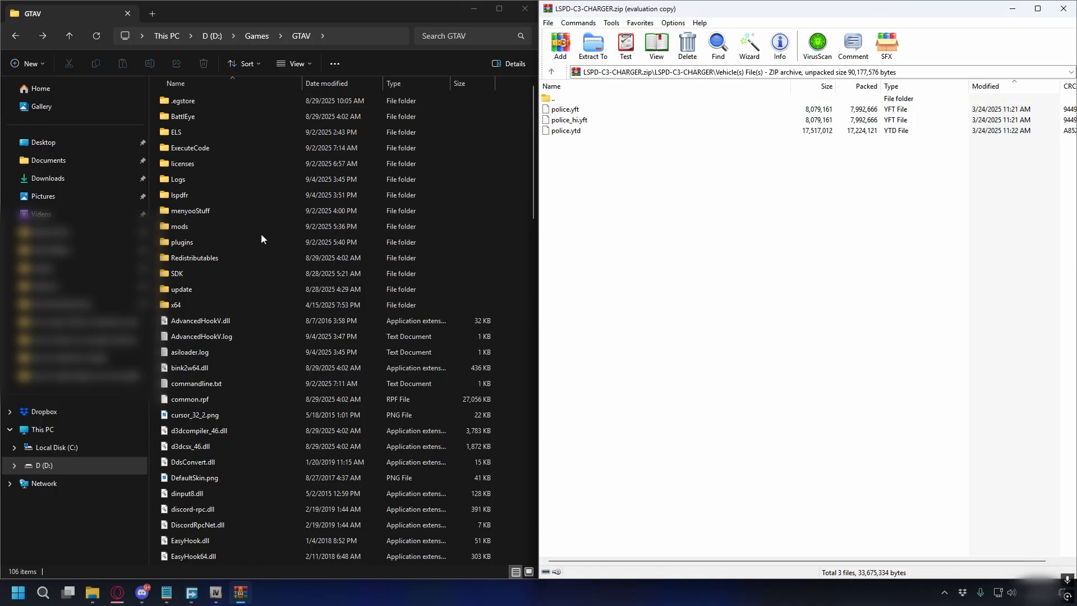
click(502, 160)
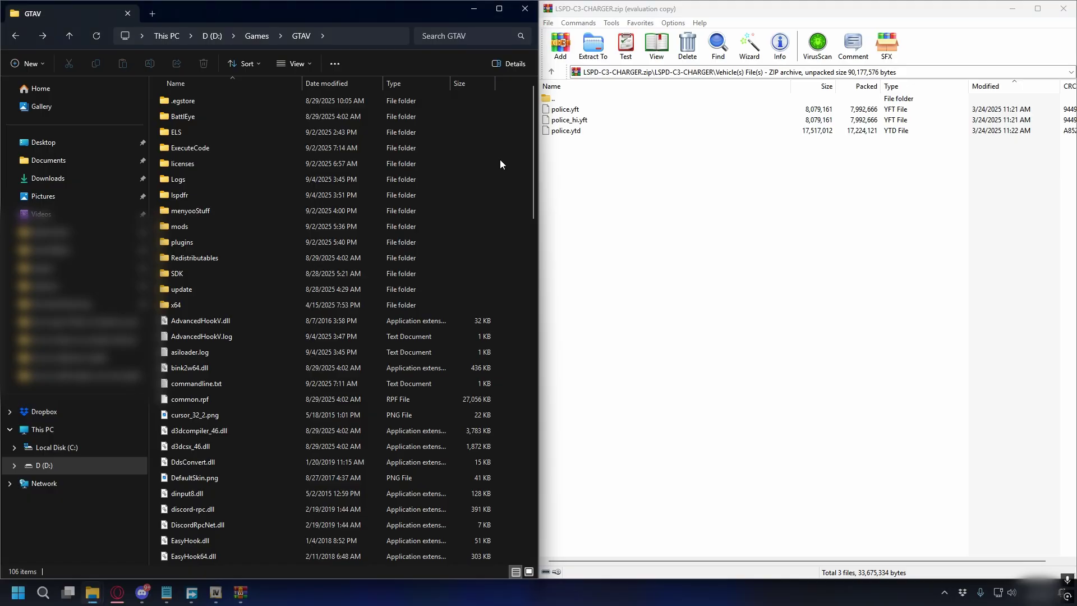
click(182, 226)
click(188, 290)
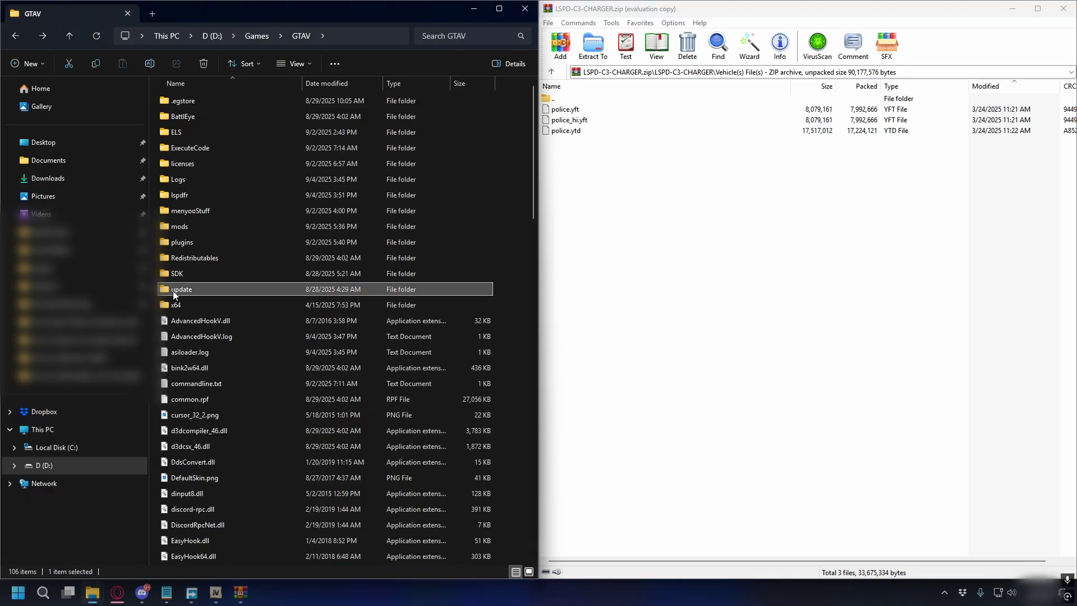
mouse_move(187, 291)
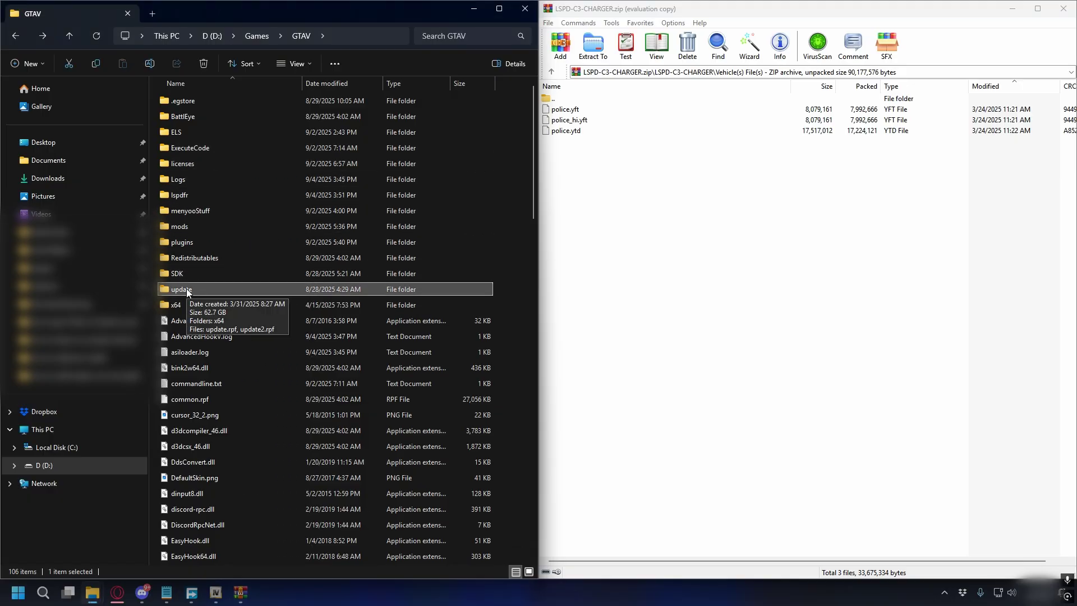
double_click(179, 226)
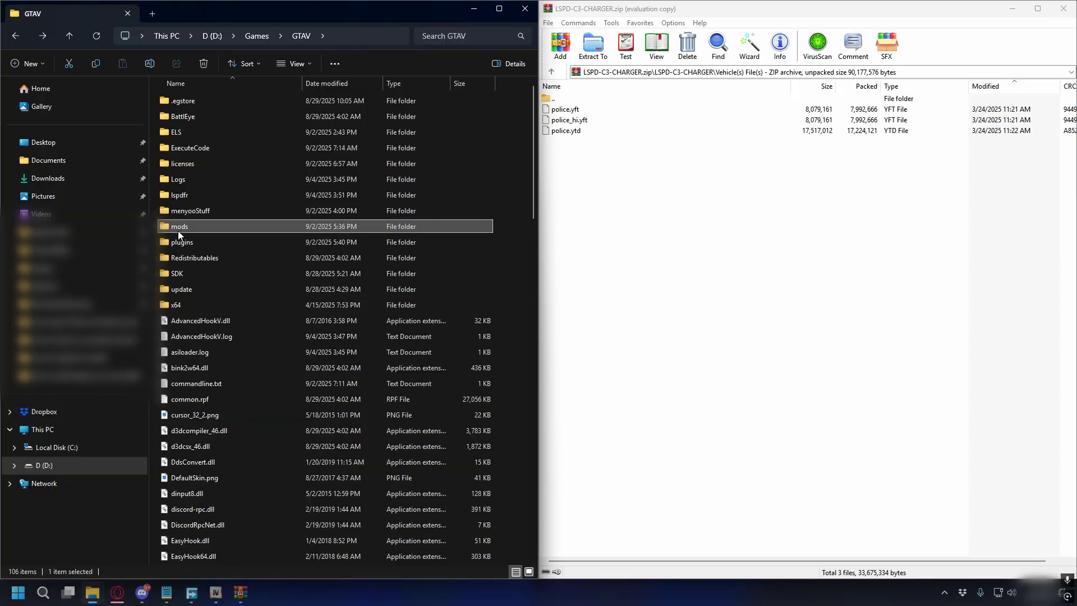
click(180, 100)
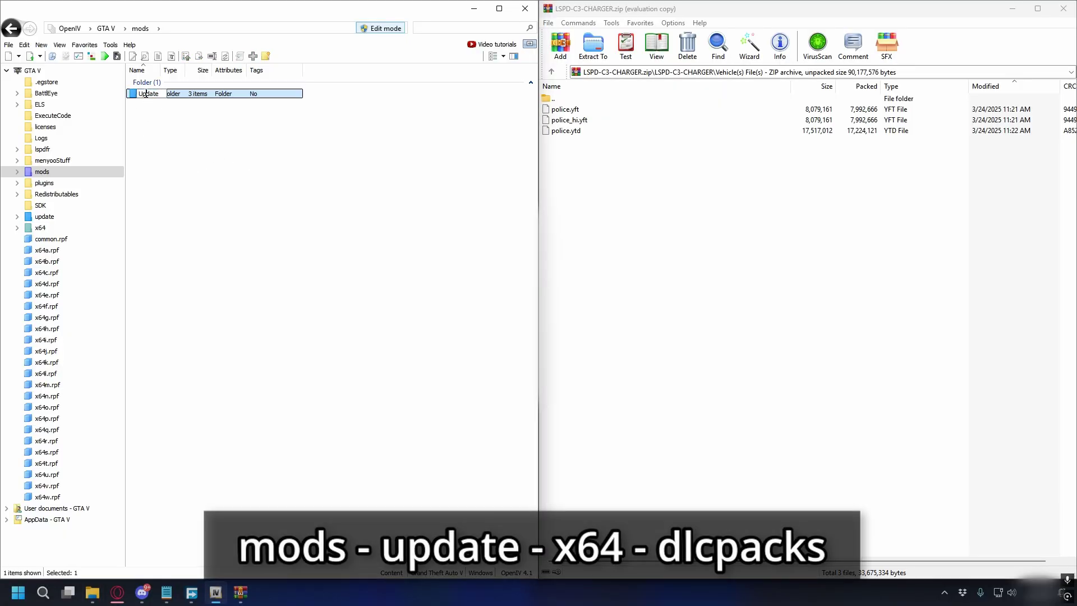
Browse to mods\update\x64\dlcpacks\patchdayg9ecng\dlc.rpf\x64\levels\gta5\vehicle.rpf in OpenIV
double_click(146, 94)
double_click(147, 94)
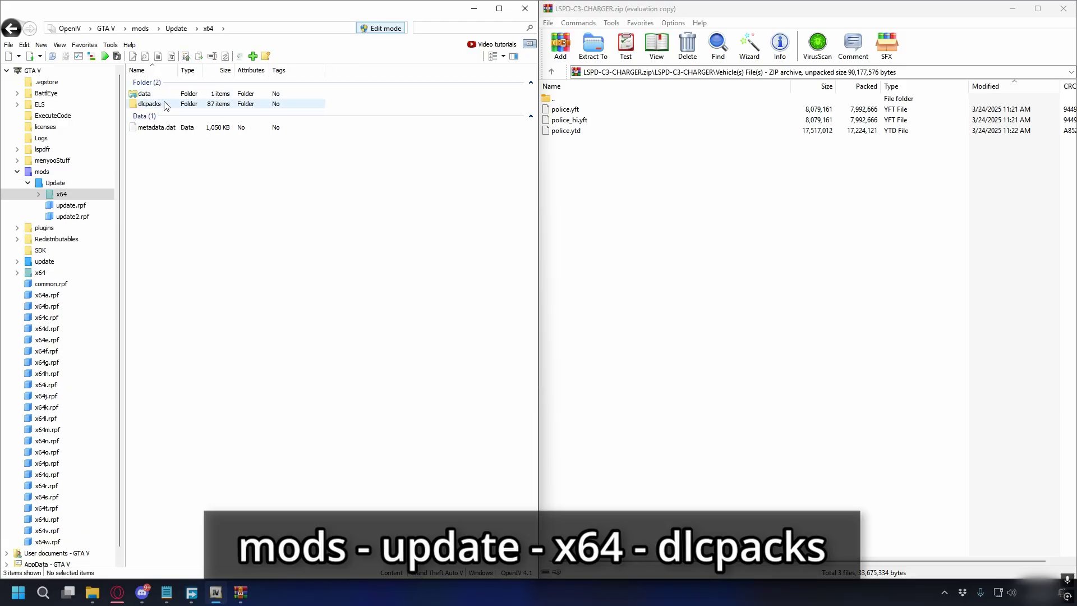
double_click(160, 104)
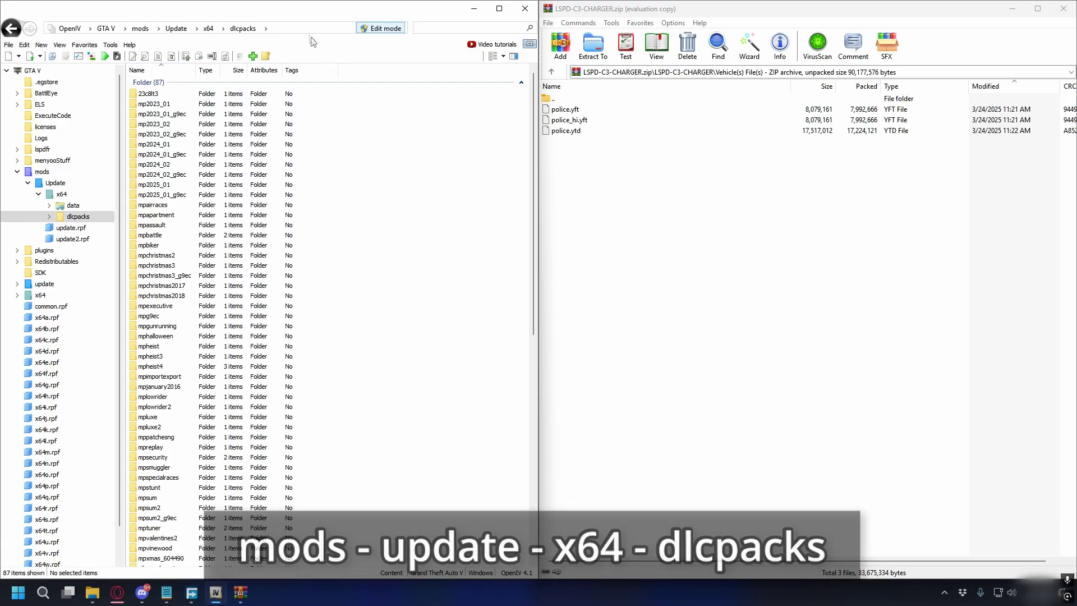
scroll(168, 393, down, 13)
click(167, 547)
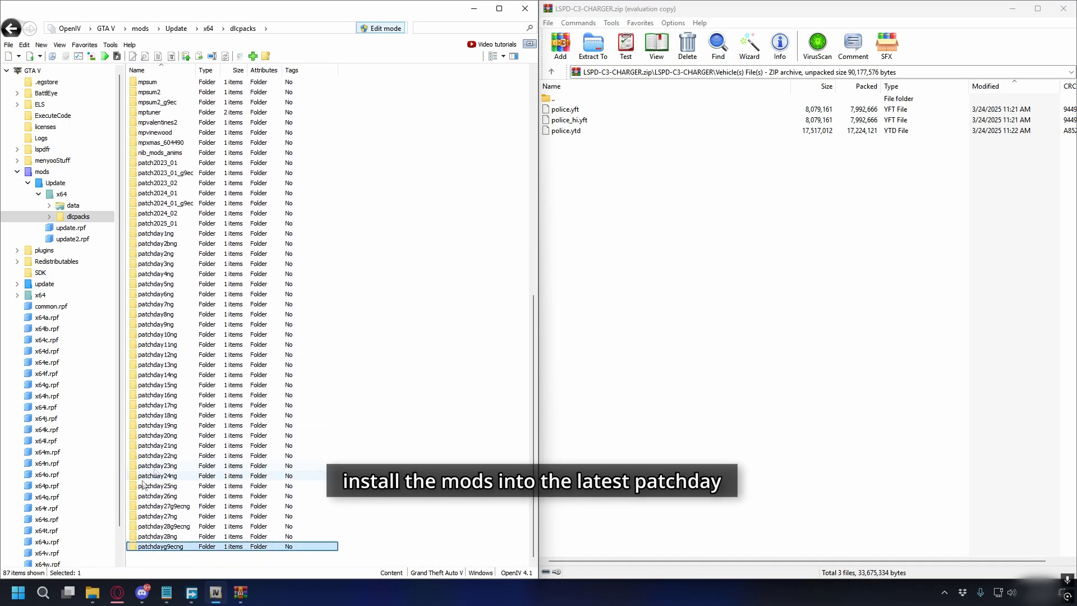
double_click(168, 548)
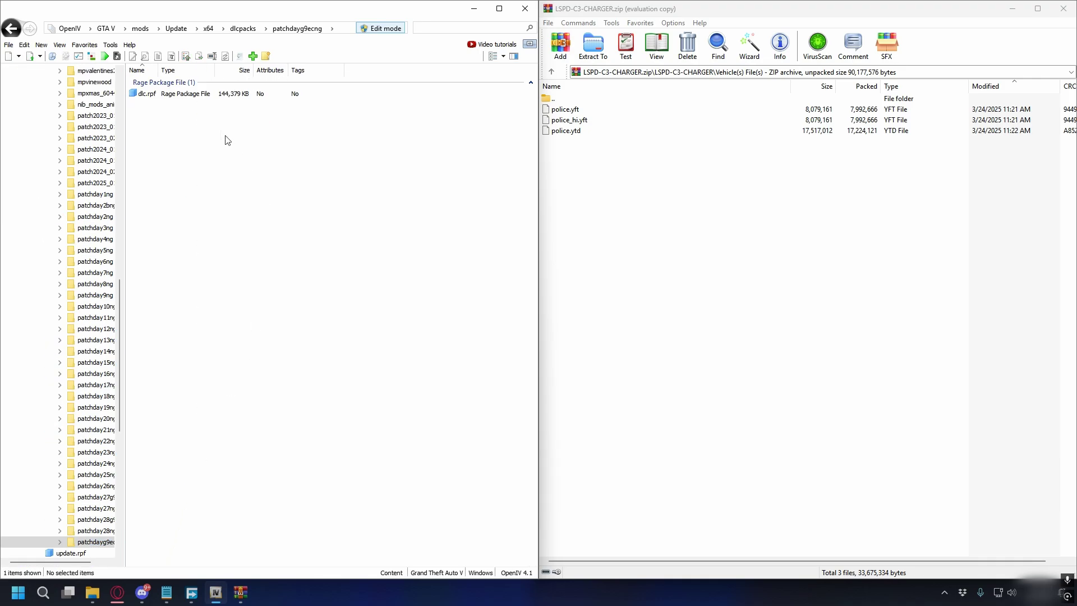
double_click(148, 94)
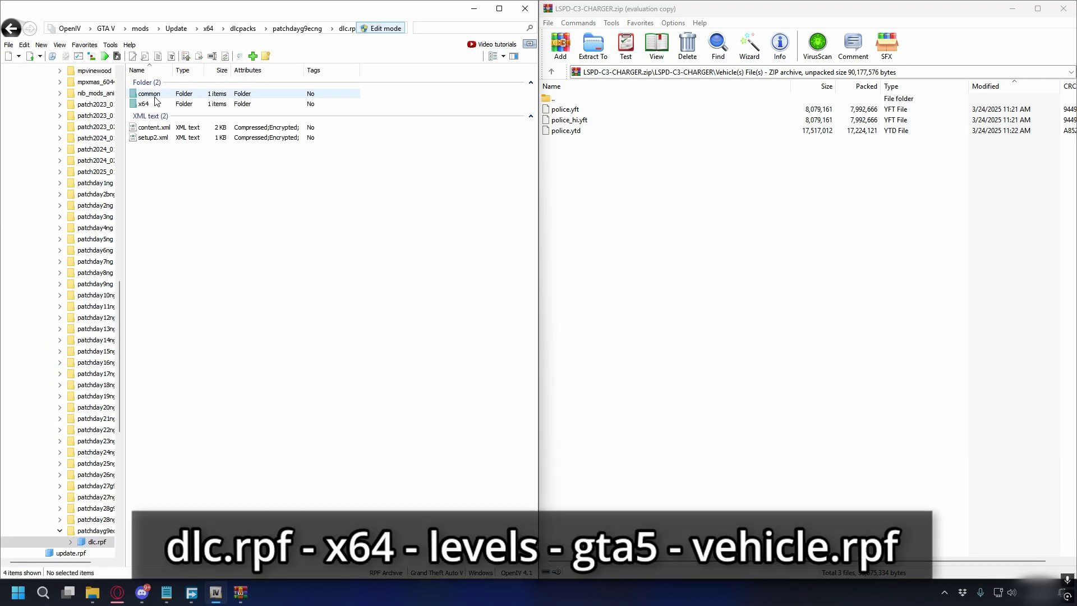
double_click(156, 103)
double_click(156, 94)
click(154, 94)
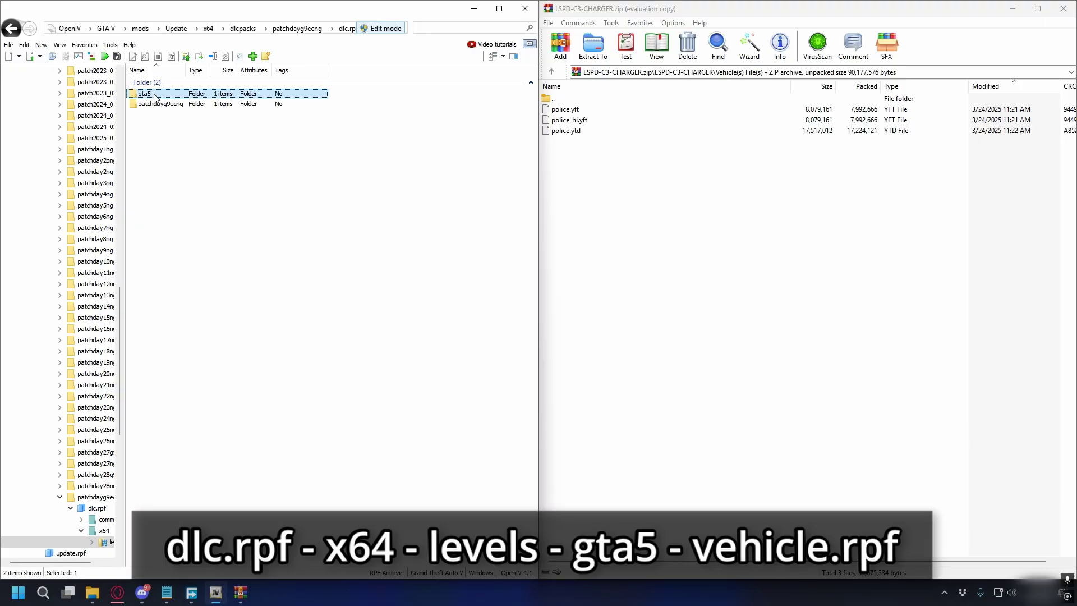
double_click(155, 94)
double_click(154, 94)
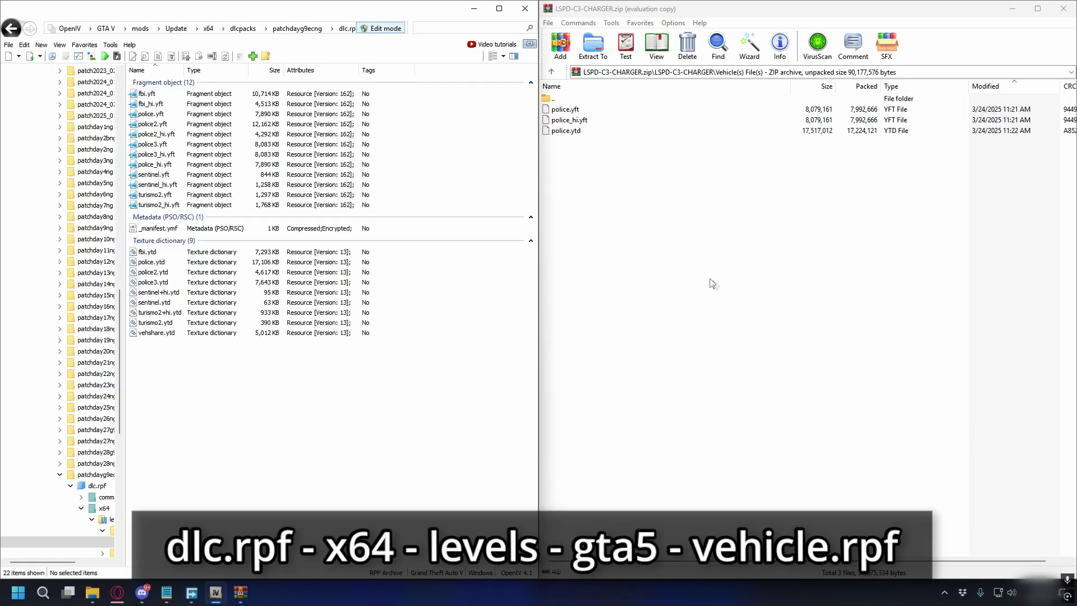
Drag police.yft, police_hi.yft and police.ytd from WinRAR into vehicle.rpf
drag(709, 278, 576, 115)
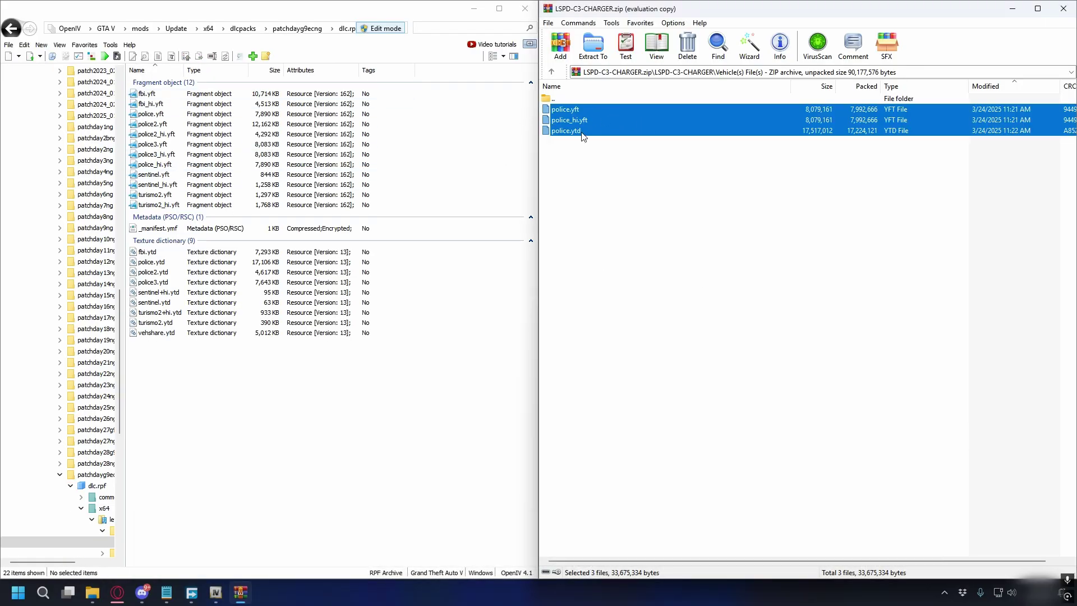
drag(602, 120, 216, 396)
double_click(583, 101)
Copy police.xml from the ELS XML archive folder into GTAV\ELS\pack_default
click(546, 121)
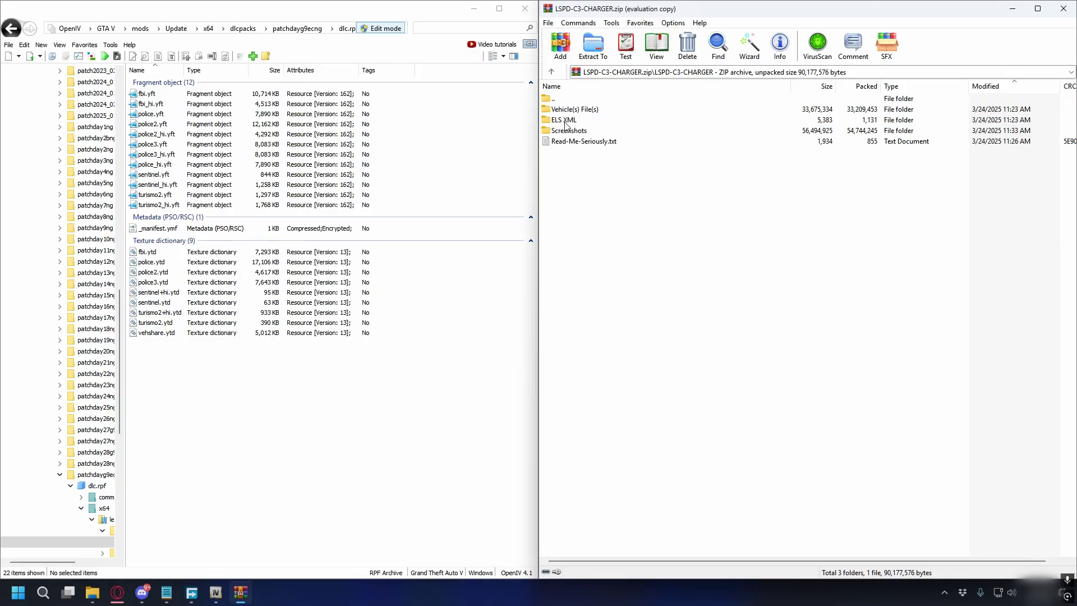
double_click(569, 121)
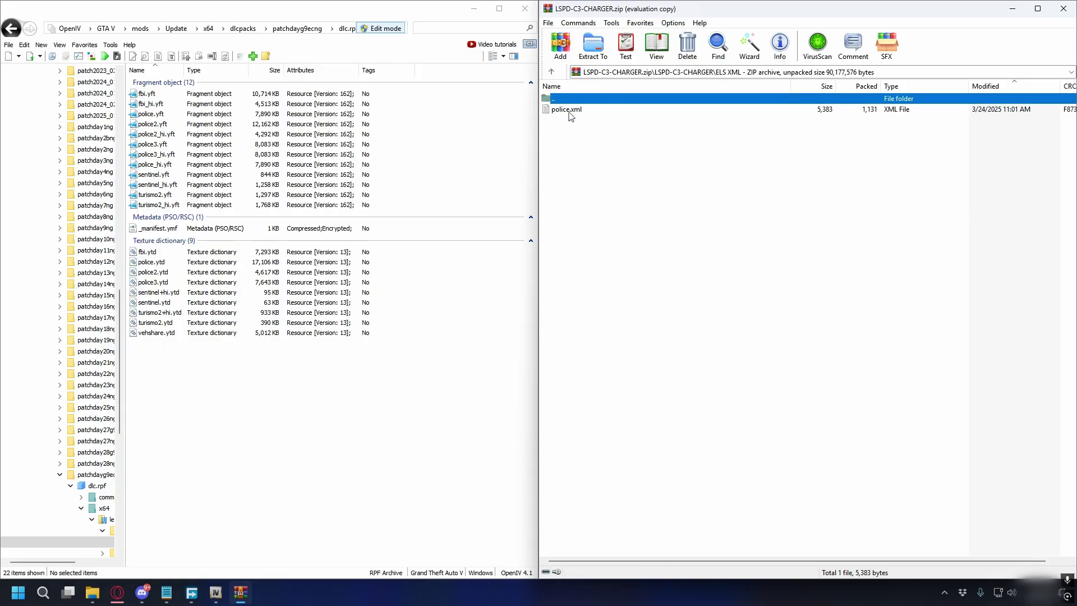
click(571, 113)
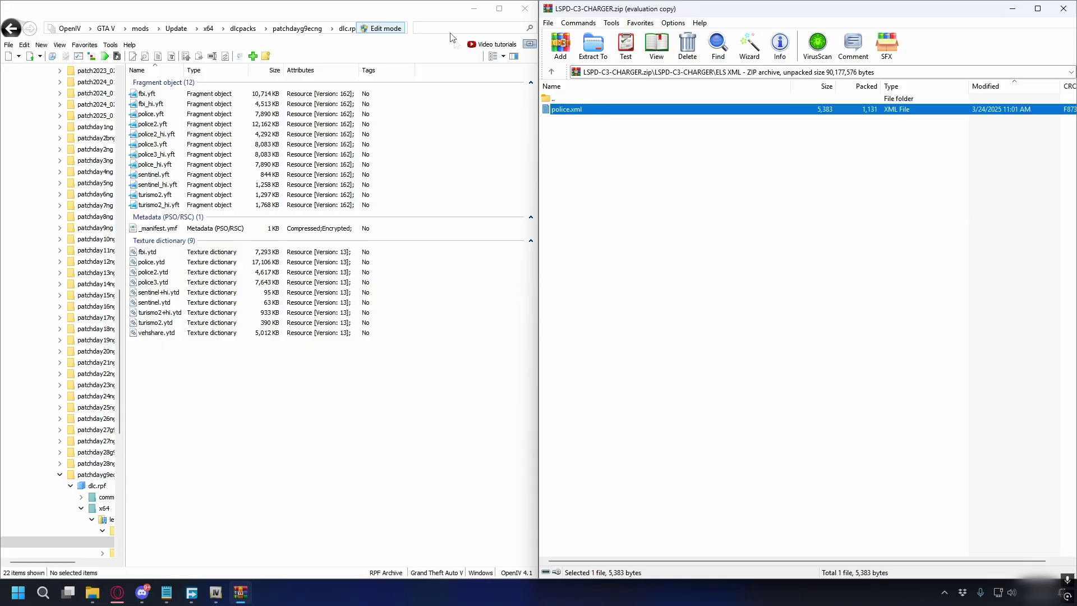
key(alt+Tab)
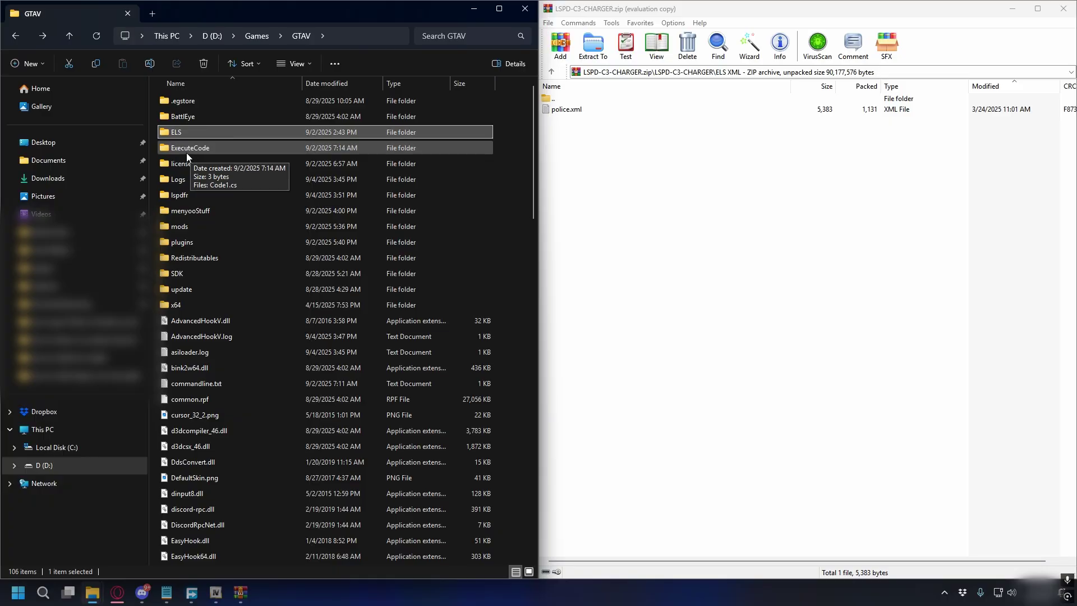
double_click(173, 133)
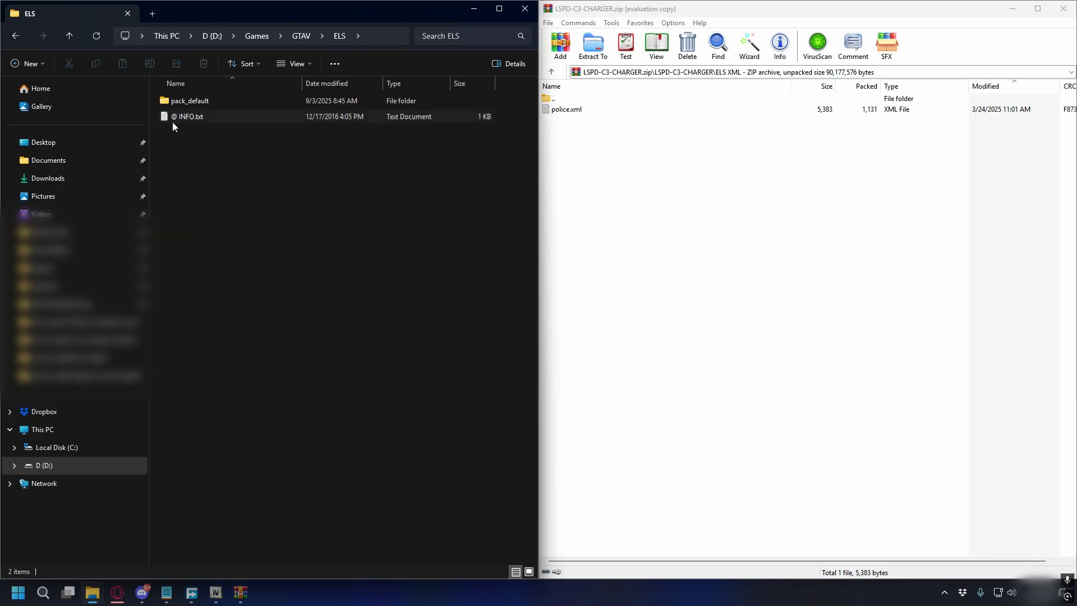
double_click(168, 102)
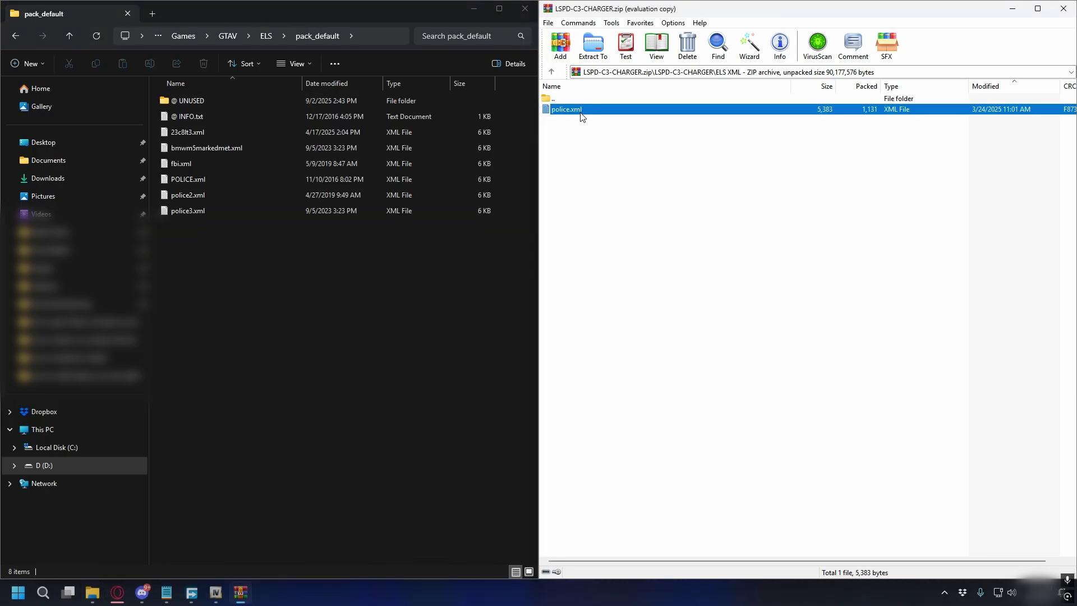
drag(581, 117, 574, 111)
drag(225, 297, 223, 298)
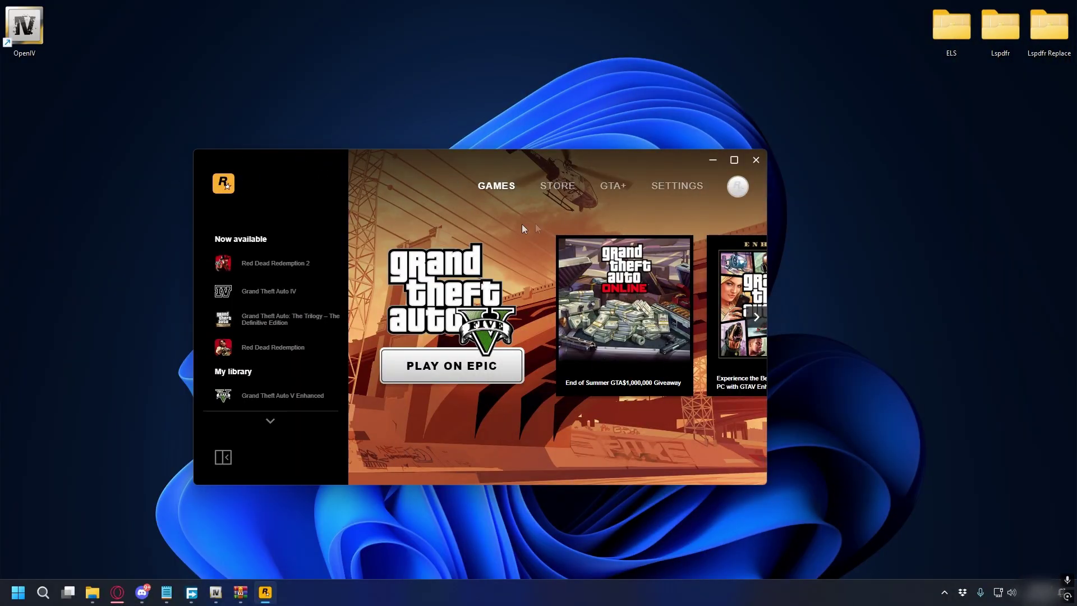
Open the Grand Theft Auto V launcher settings and scroll down through them
click(674, 190)
scroll(482, 339, down, 1)
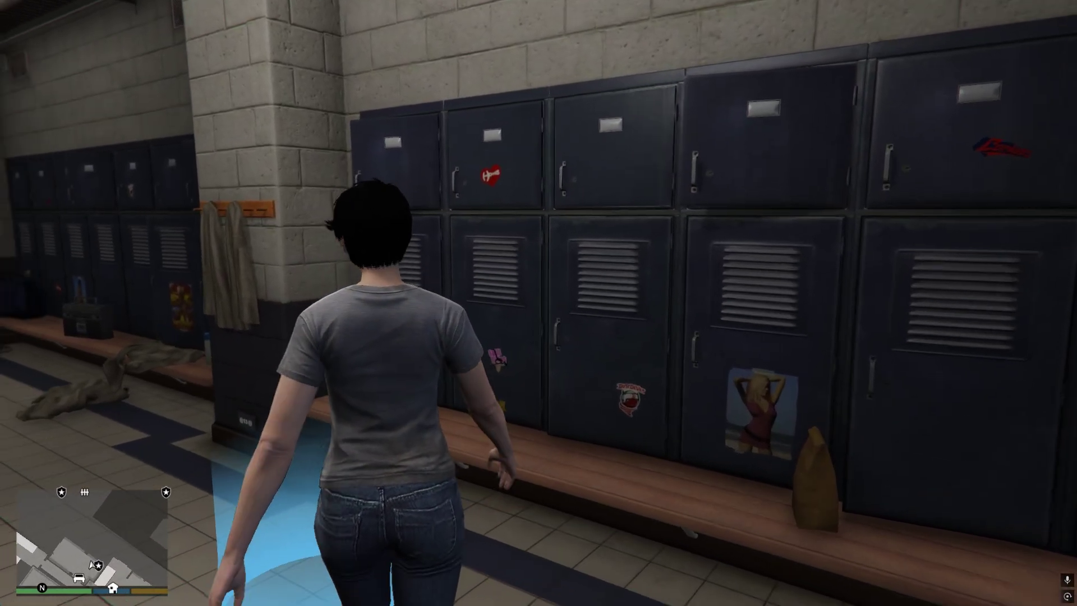
Walk up to the lockers and choose Police Garage from the locker room menu
key(w)
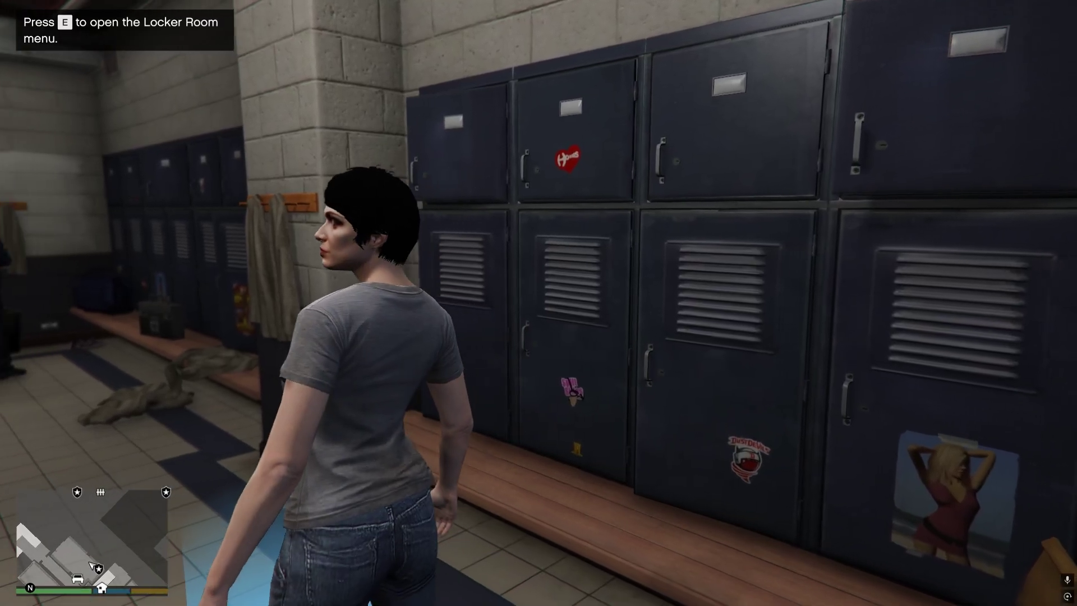
key(e)
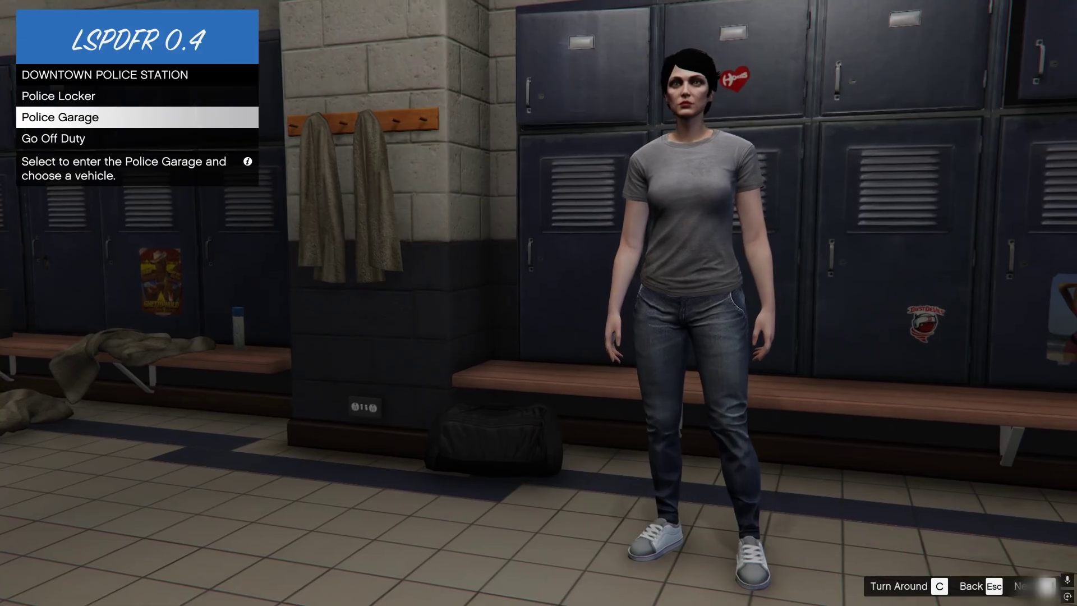
key(Return)
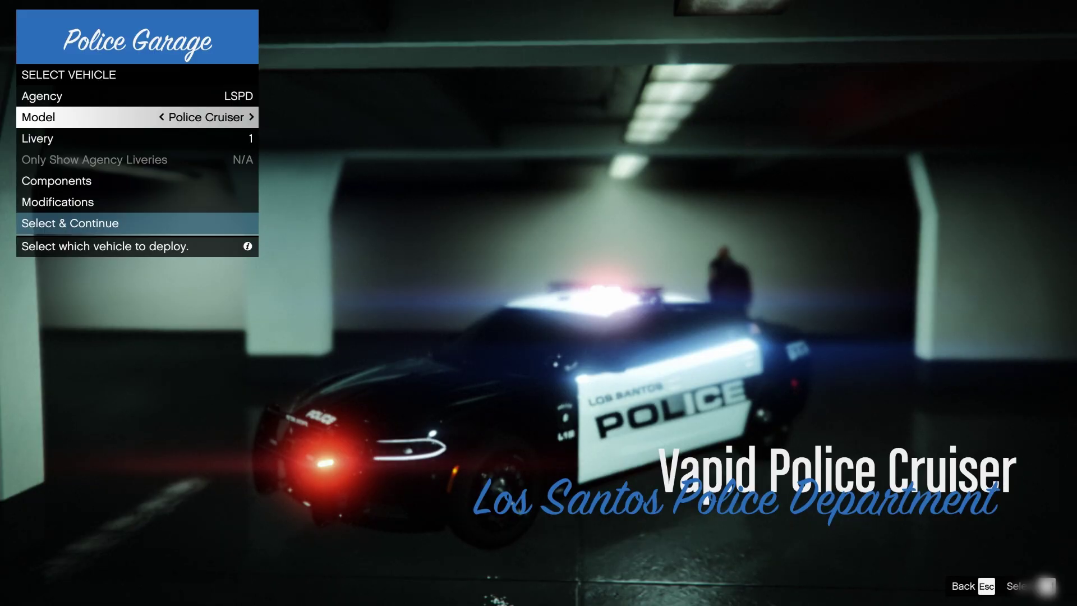